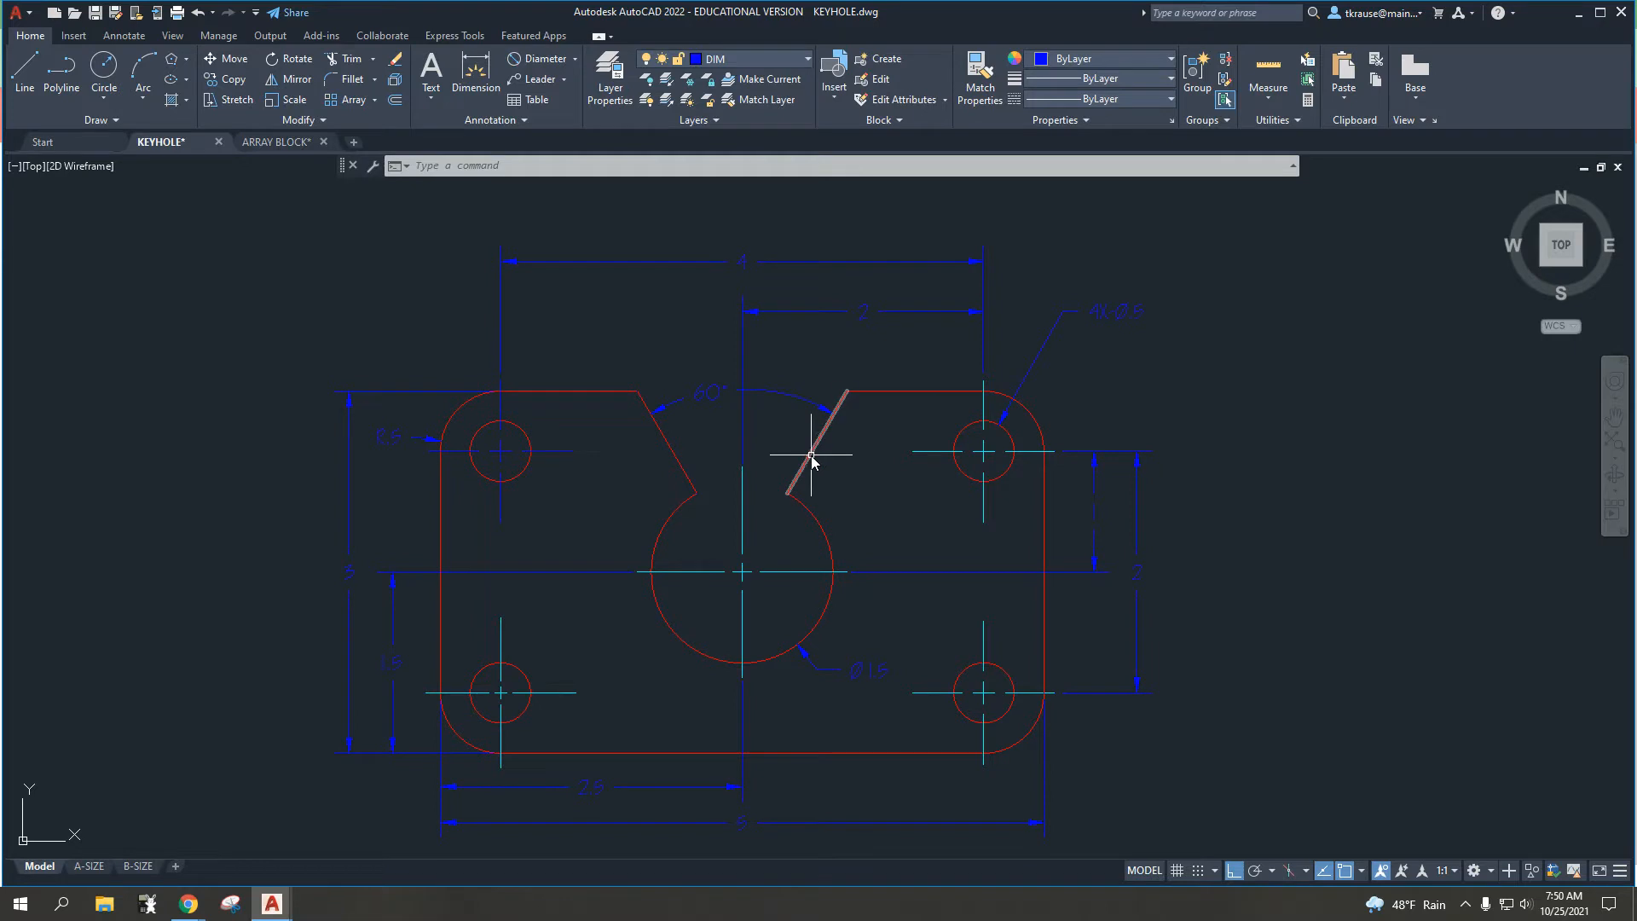
# Erase the two slanted lines that form the sides of the 60° keyhole opening
pyautogui.click(813, 454)
pyautogui.press('Delete')
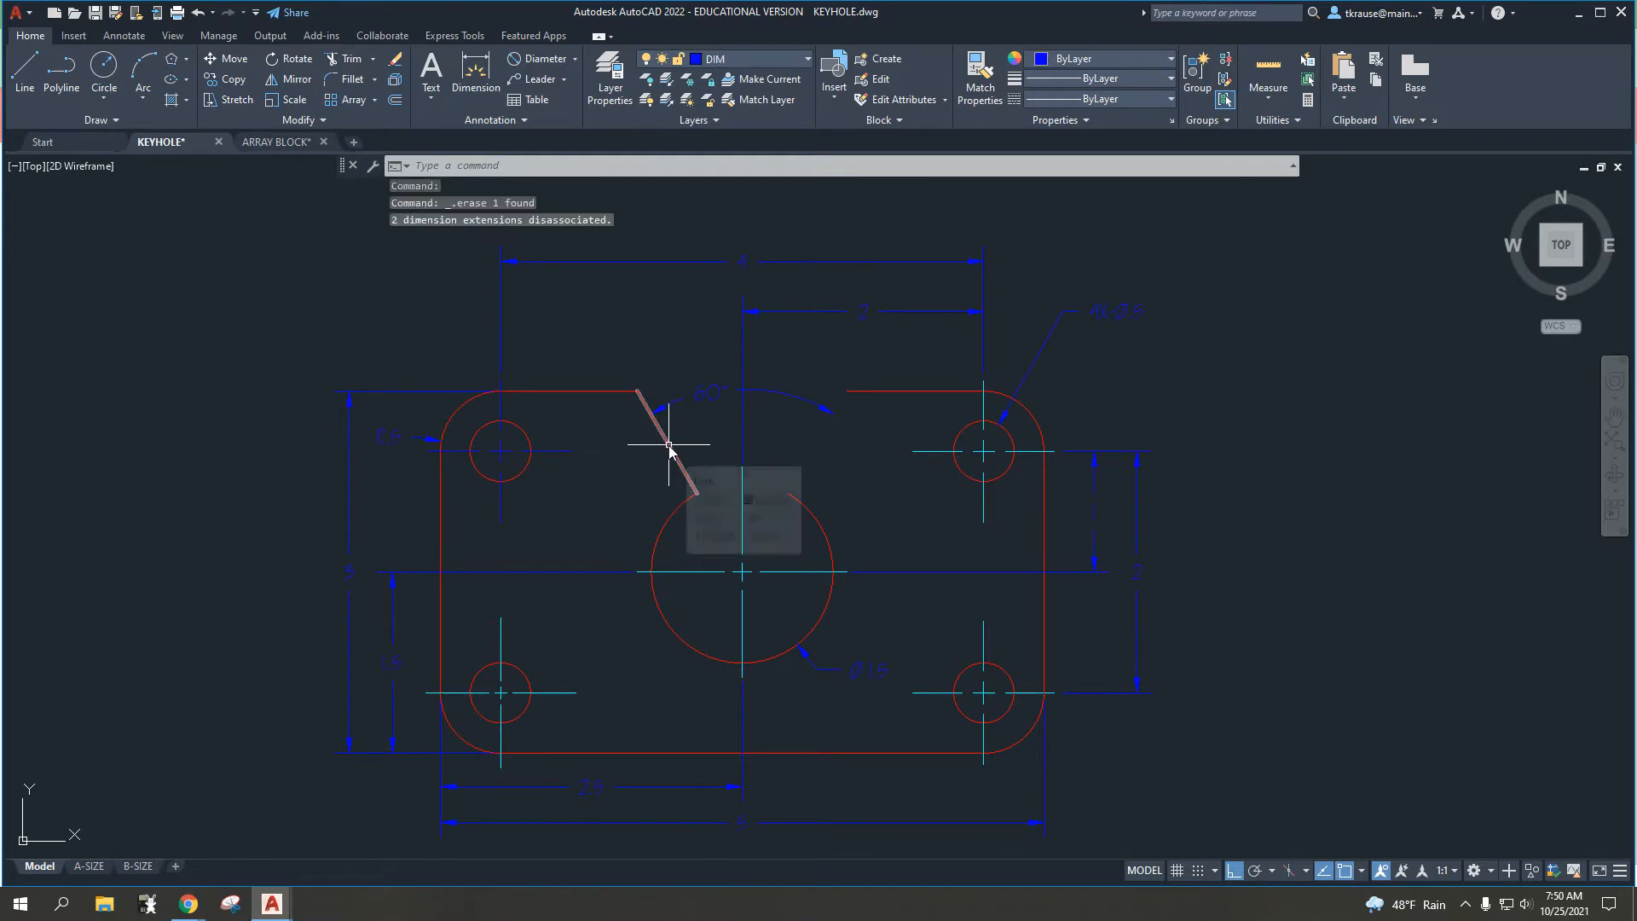
pyautogui.click(675, 450)
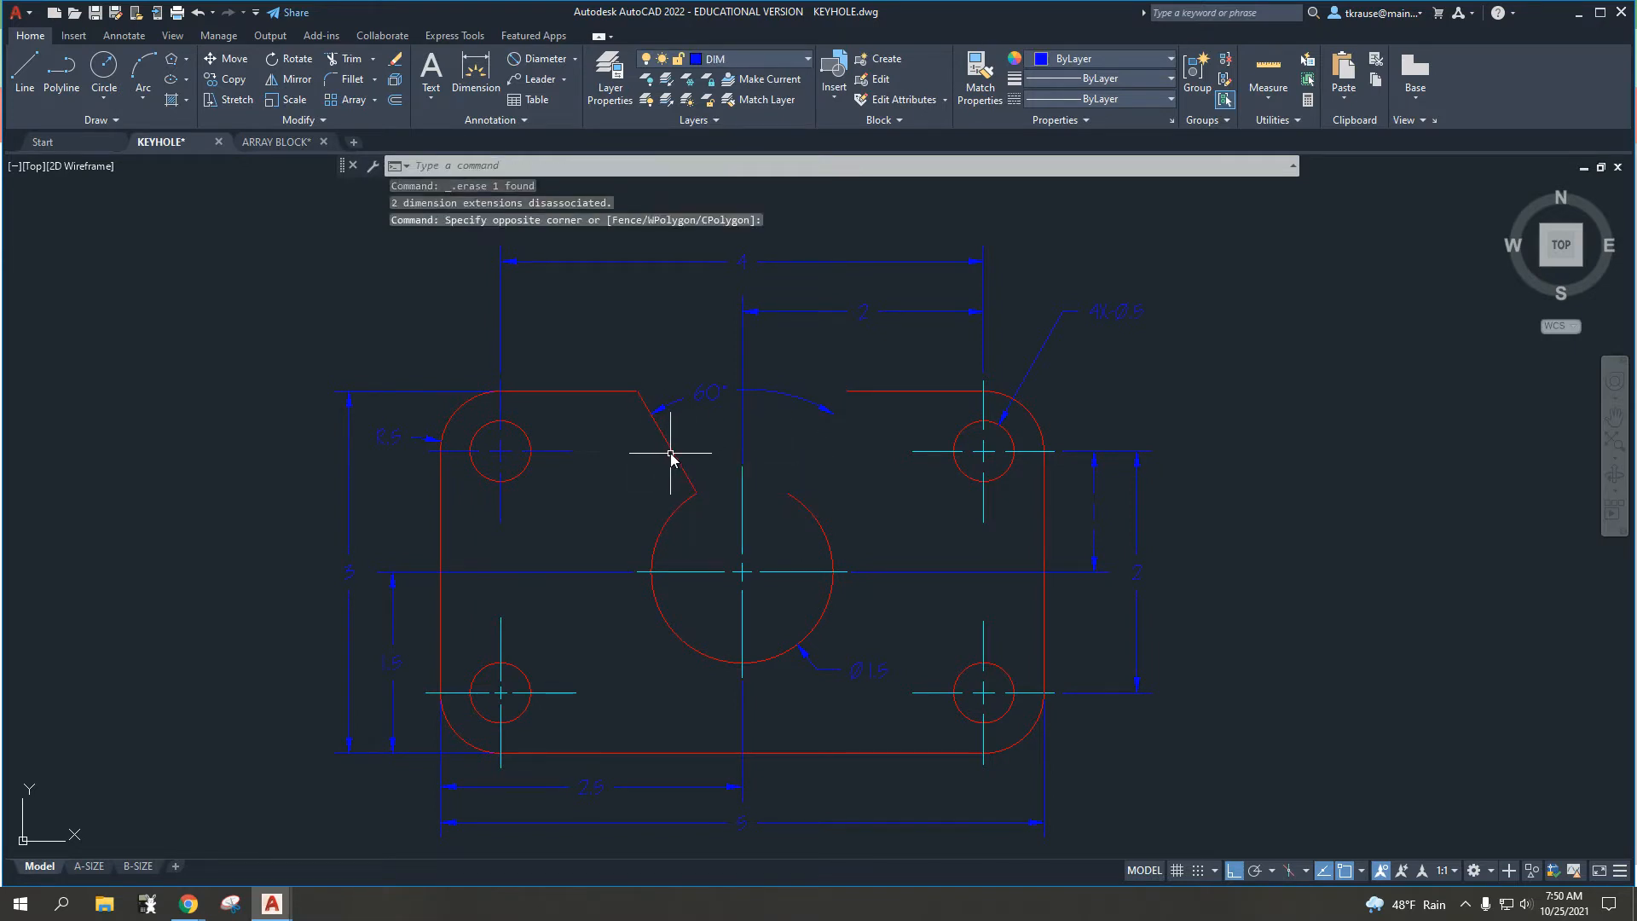
pyautogui.click(669, 451)
pyautogui.press('Delete')
pyautogui.scroll(3, 758, 423)
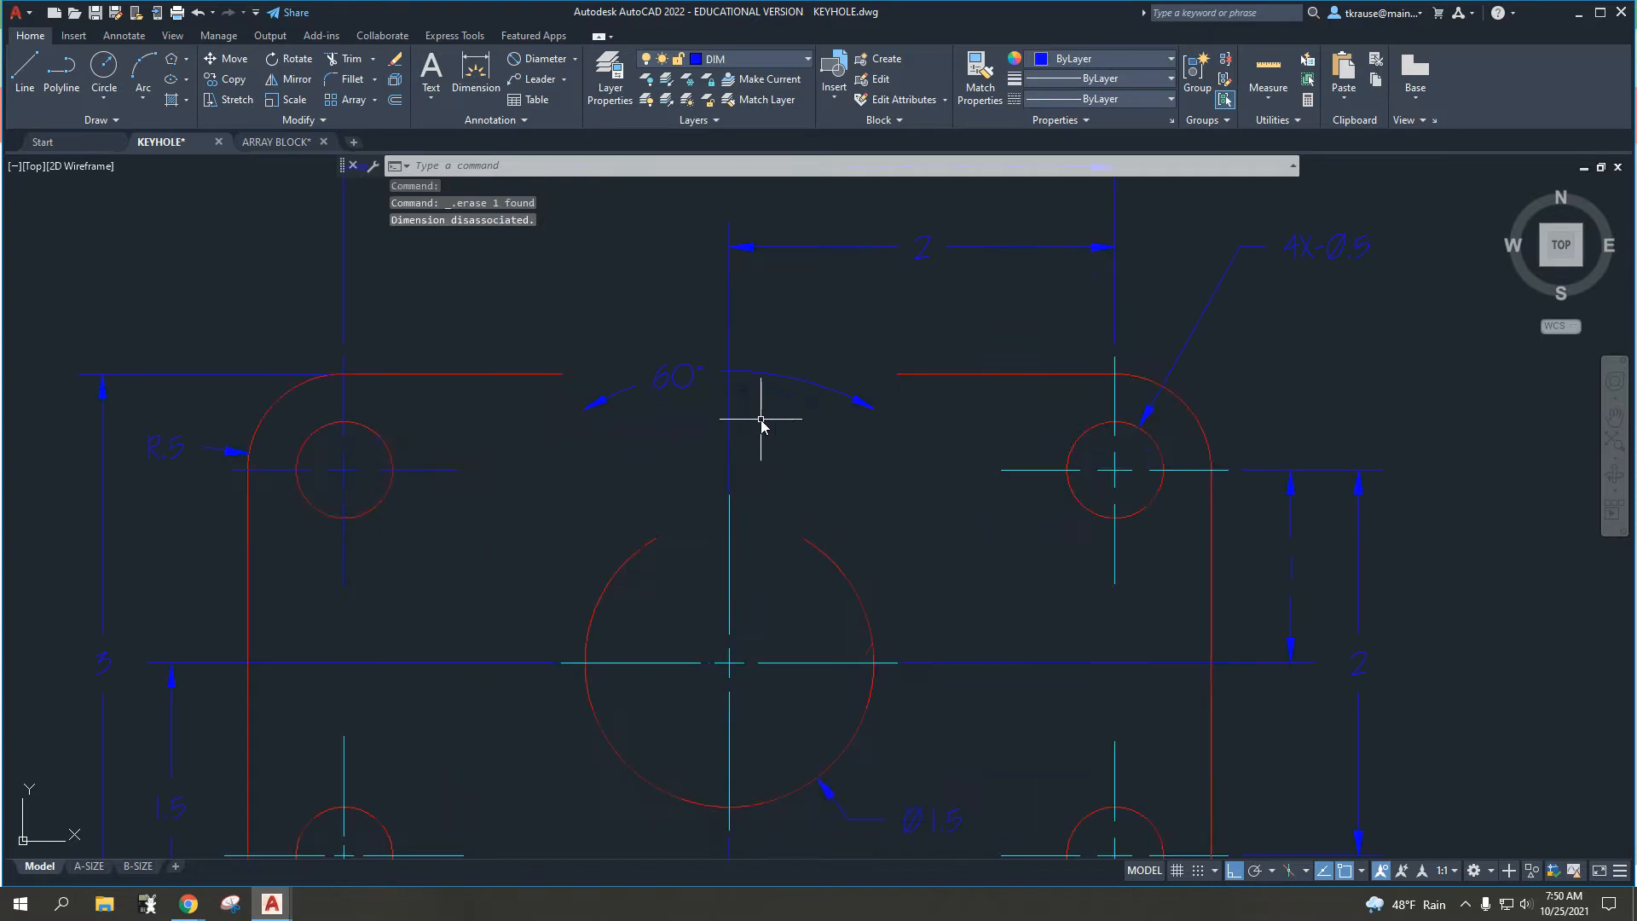
# Make OBJ the current layer
pyautogui.click(761, 58)
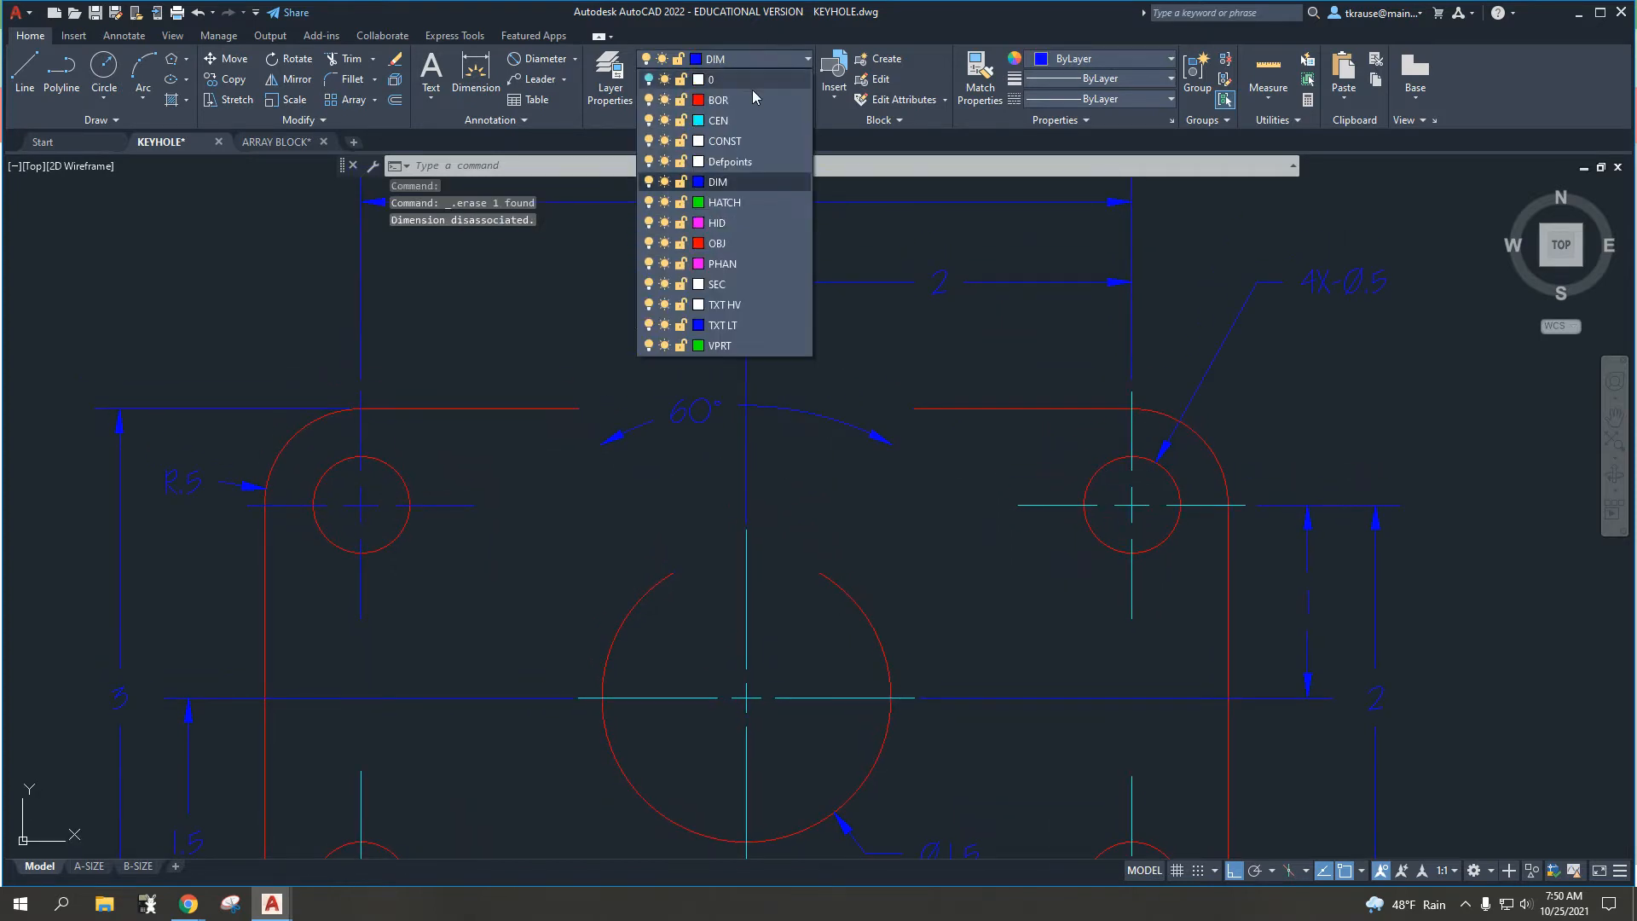
pyautogui.click(744, 249)
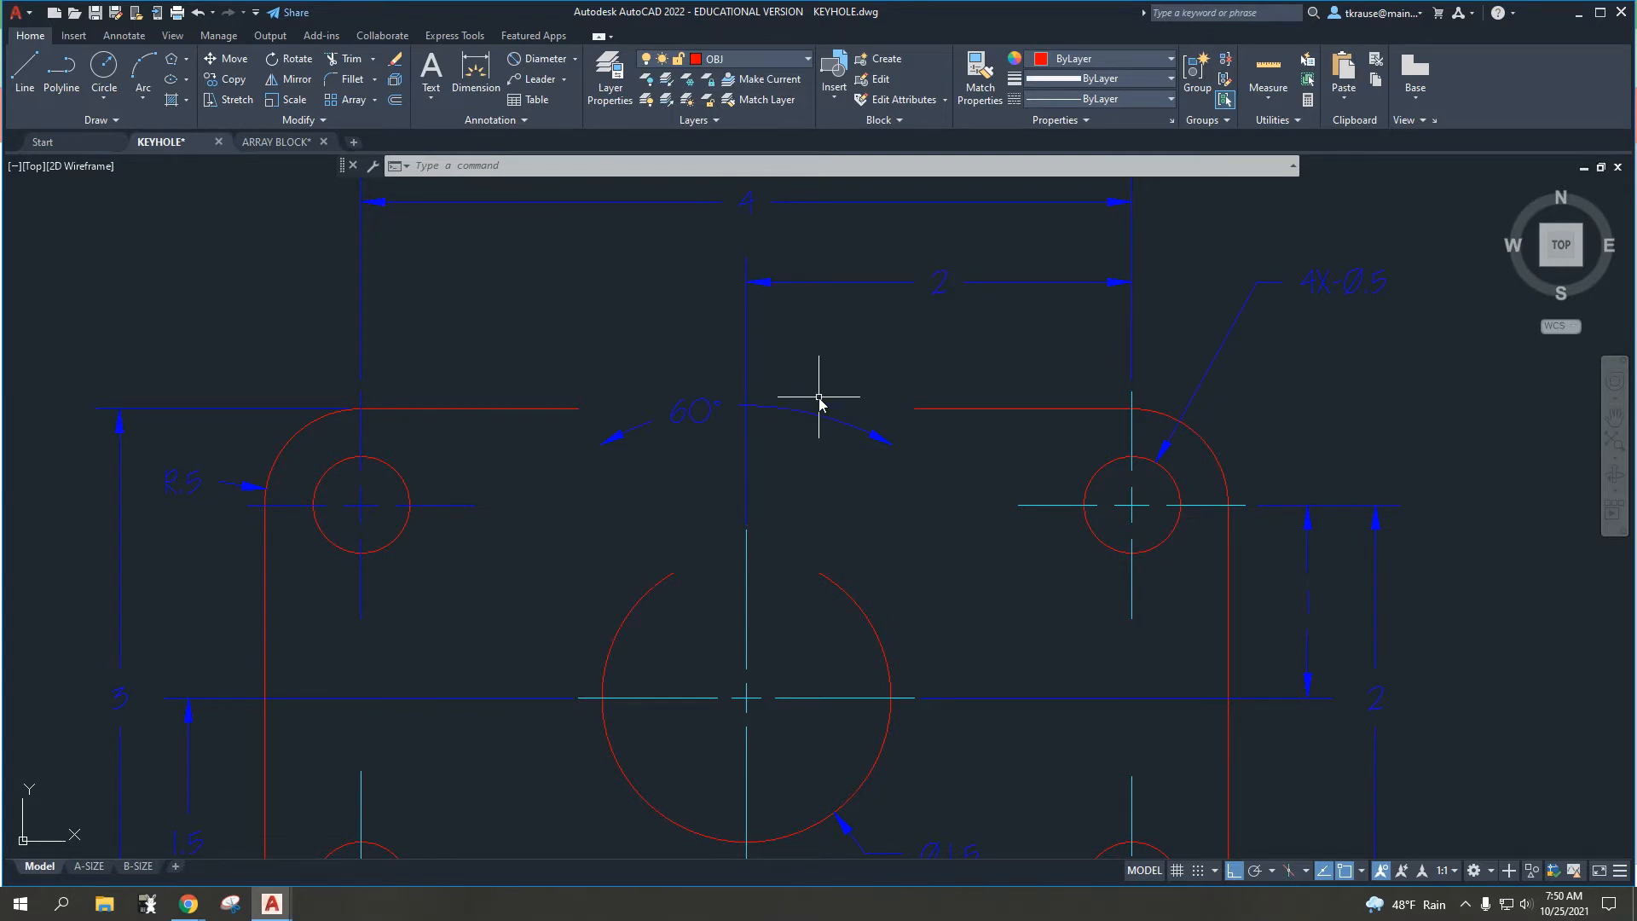
pyautogui.scroll(-3, 818, 401)
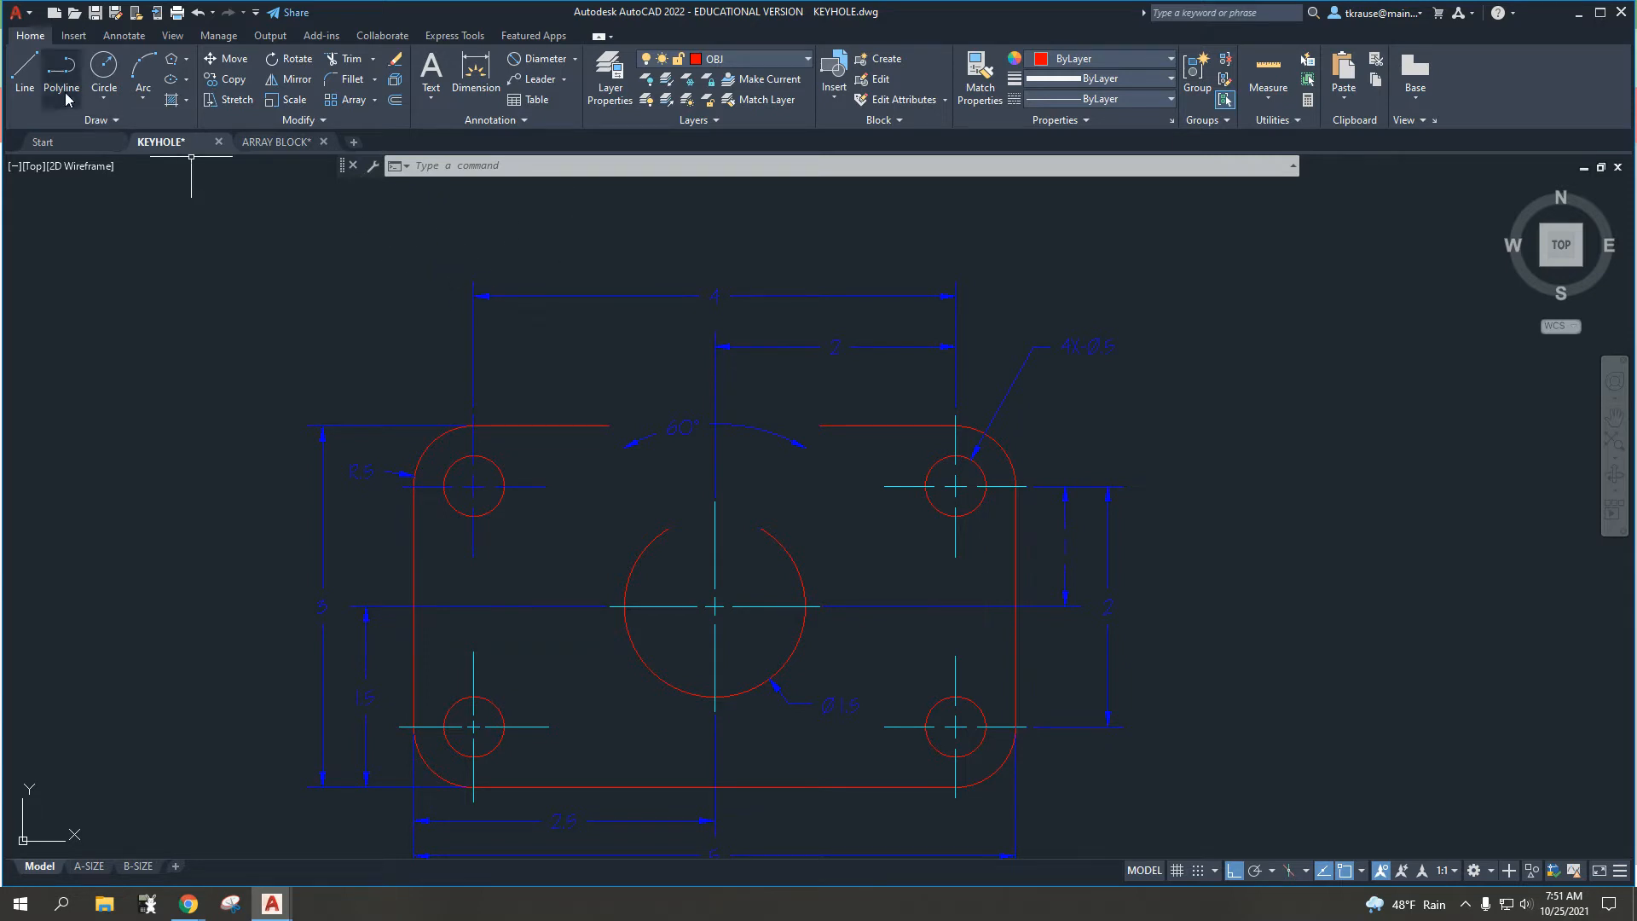
pyautogui.click(24, 73)
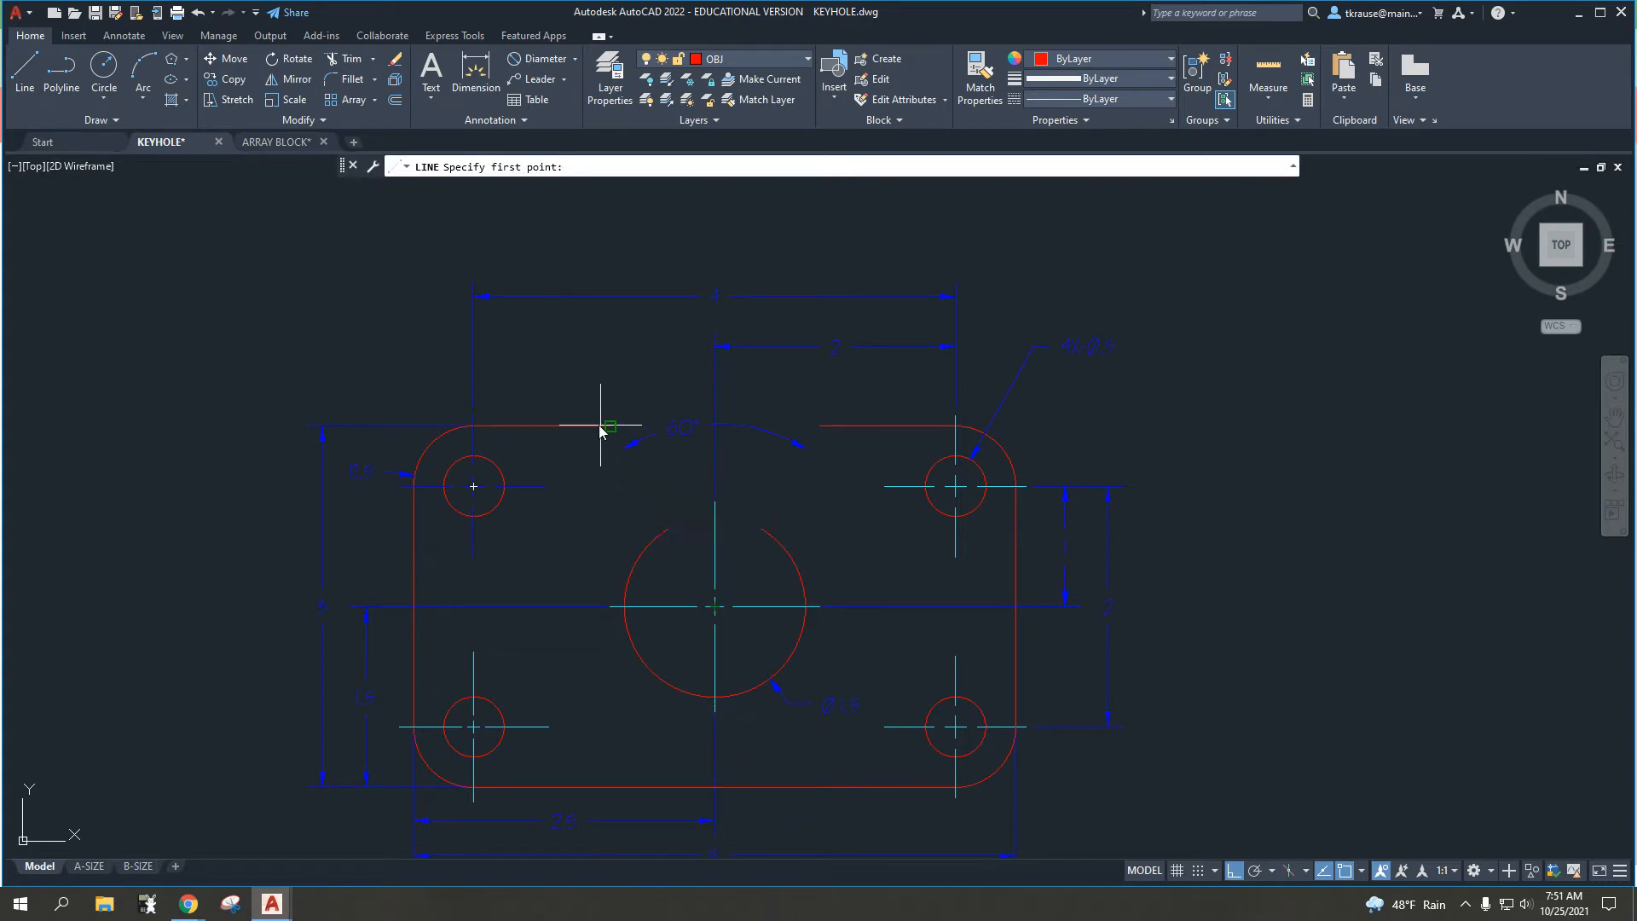
pyautogui.click(726, 611)
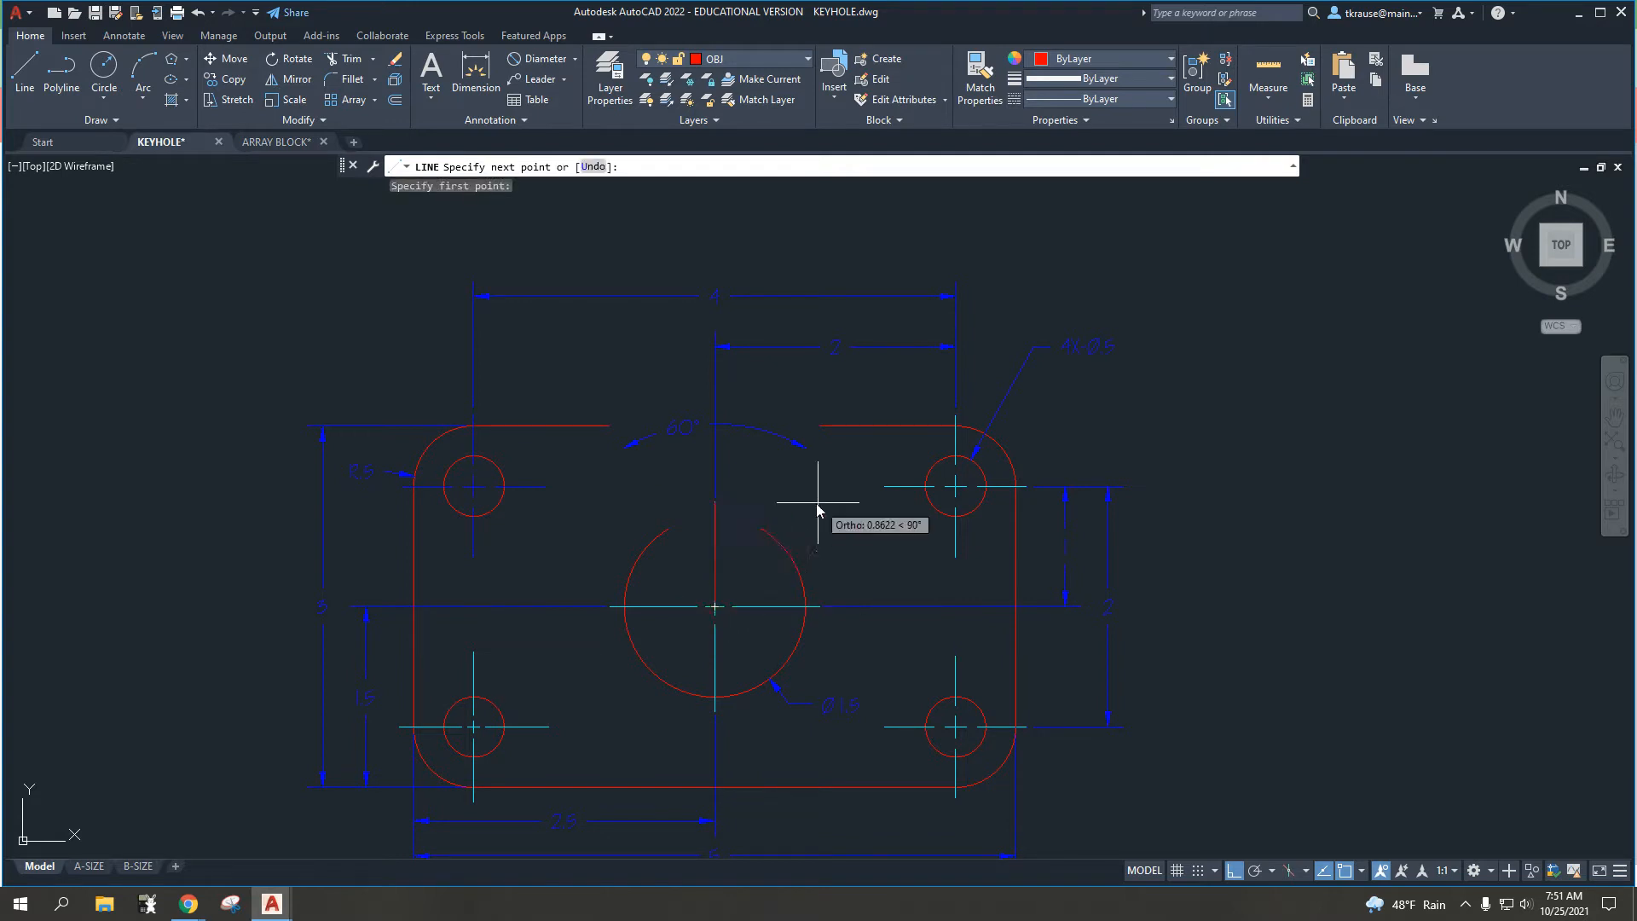
pyautogui.press('F8')
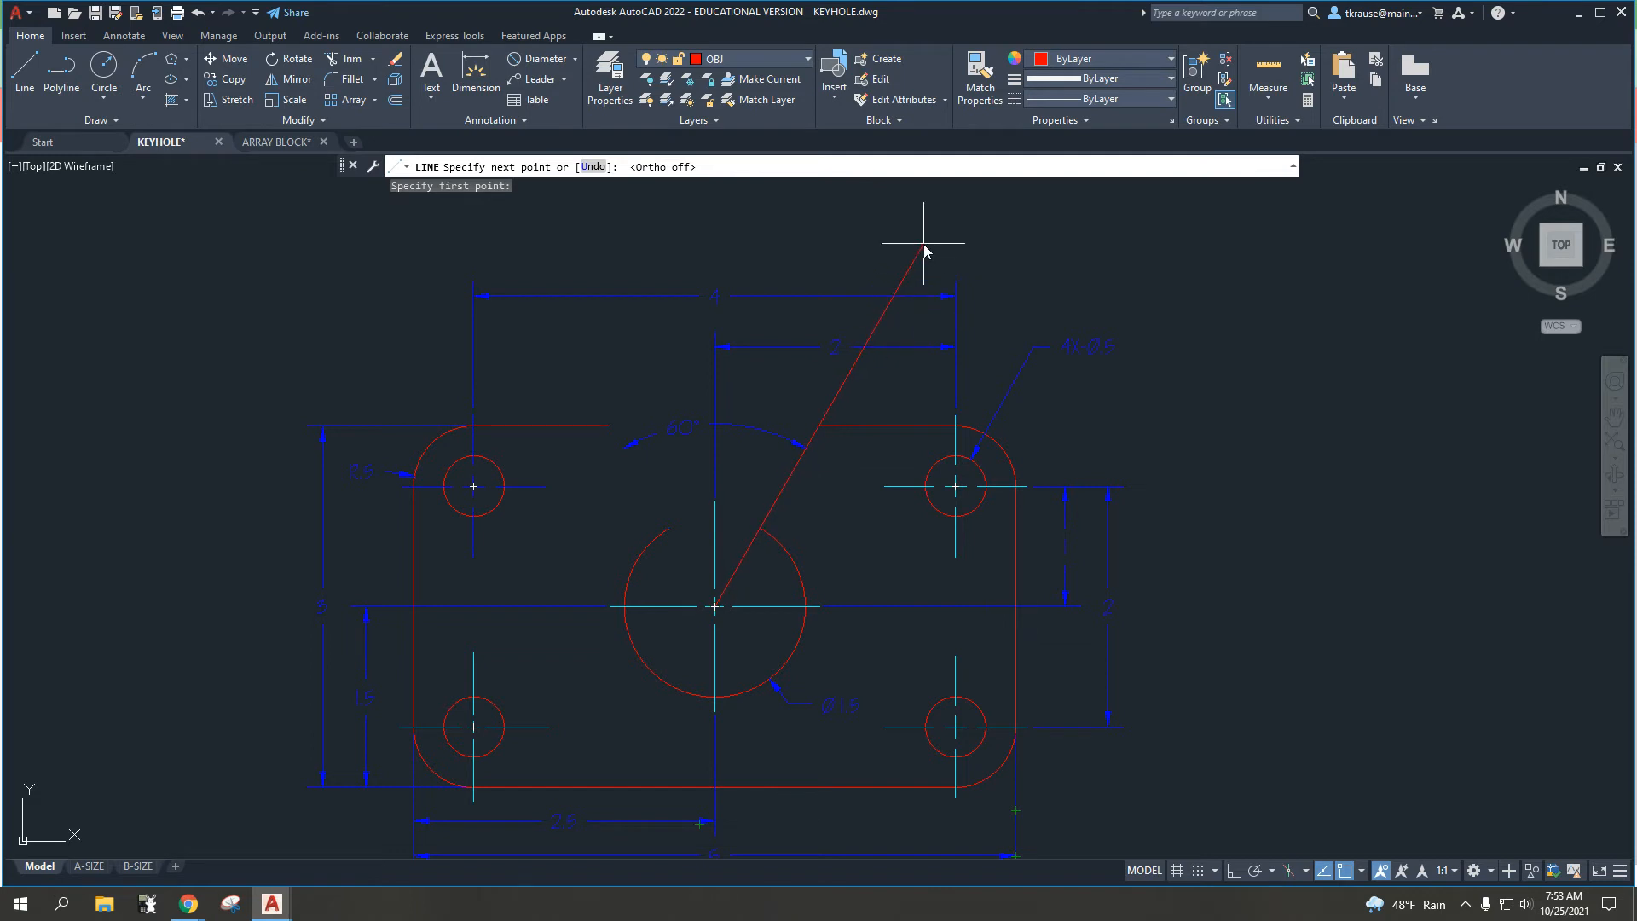
pyautogui.moveTo(907, 263); pyautogui.dragTo(867, 319, button='middle')
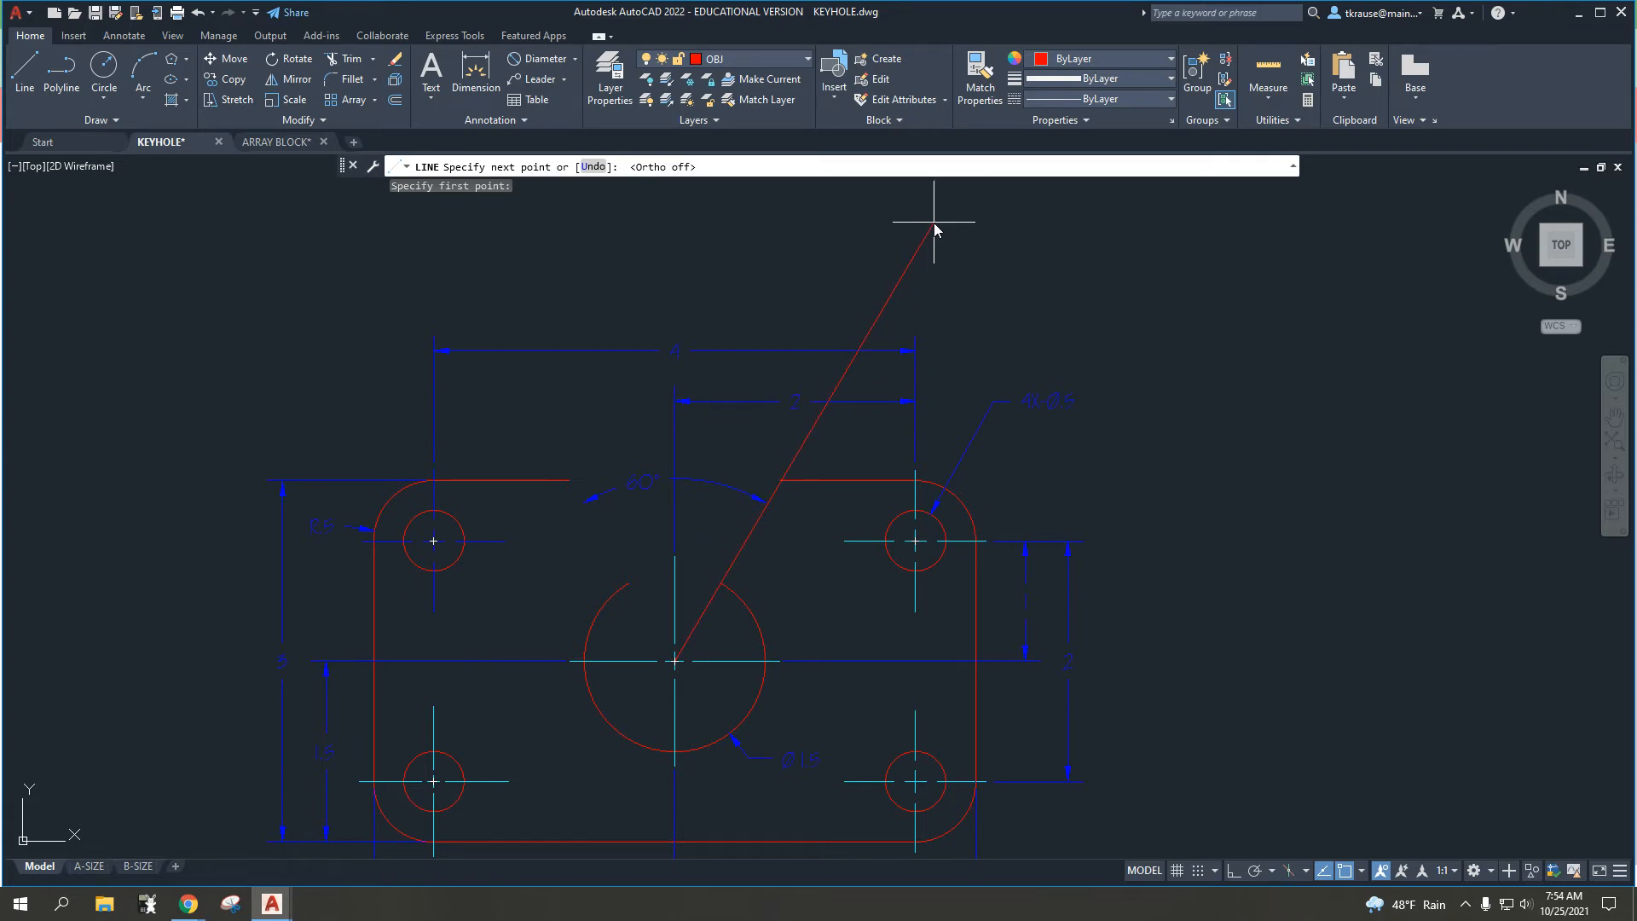
pyautogui.write('@')
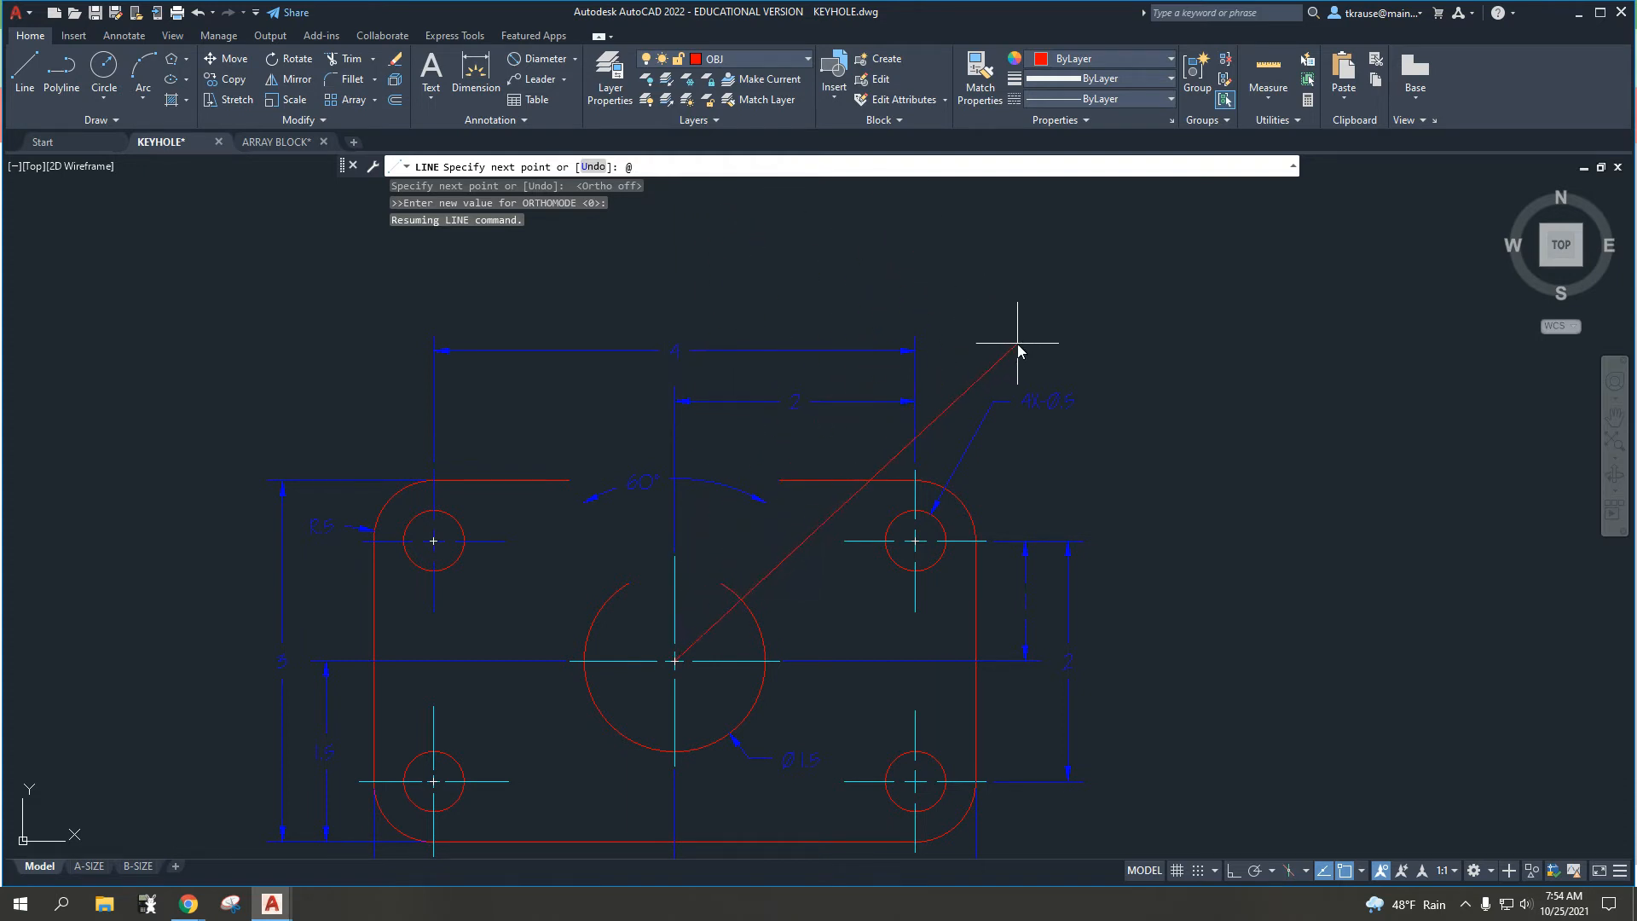
pyautogui.press('F2')
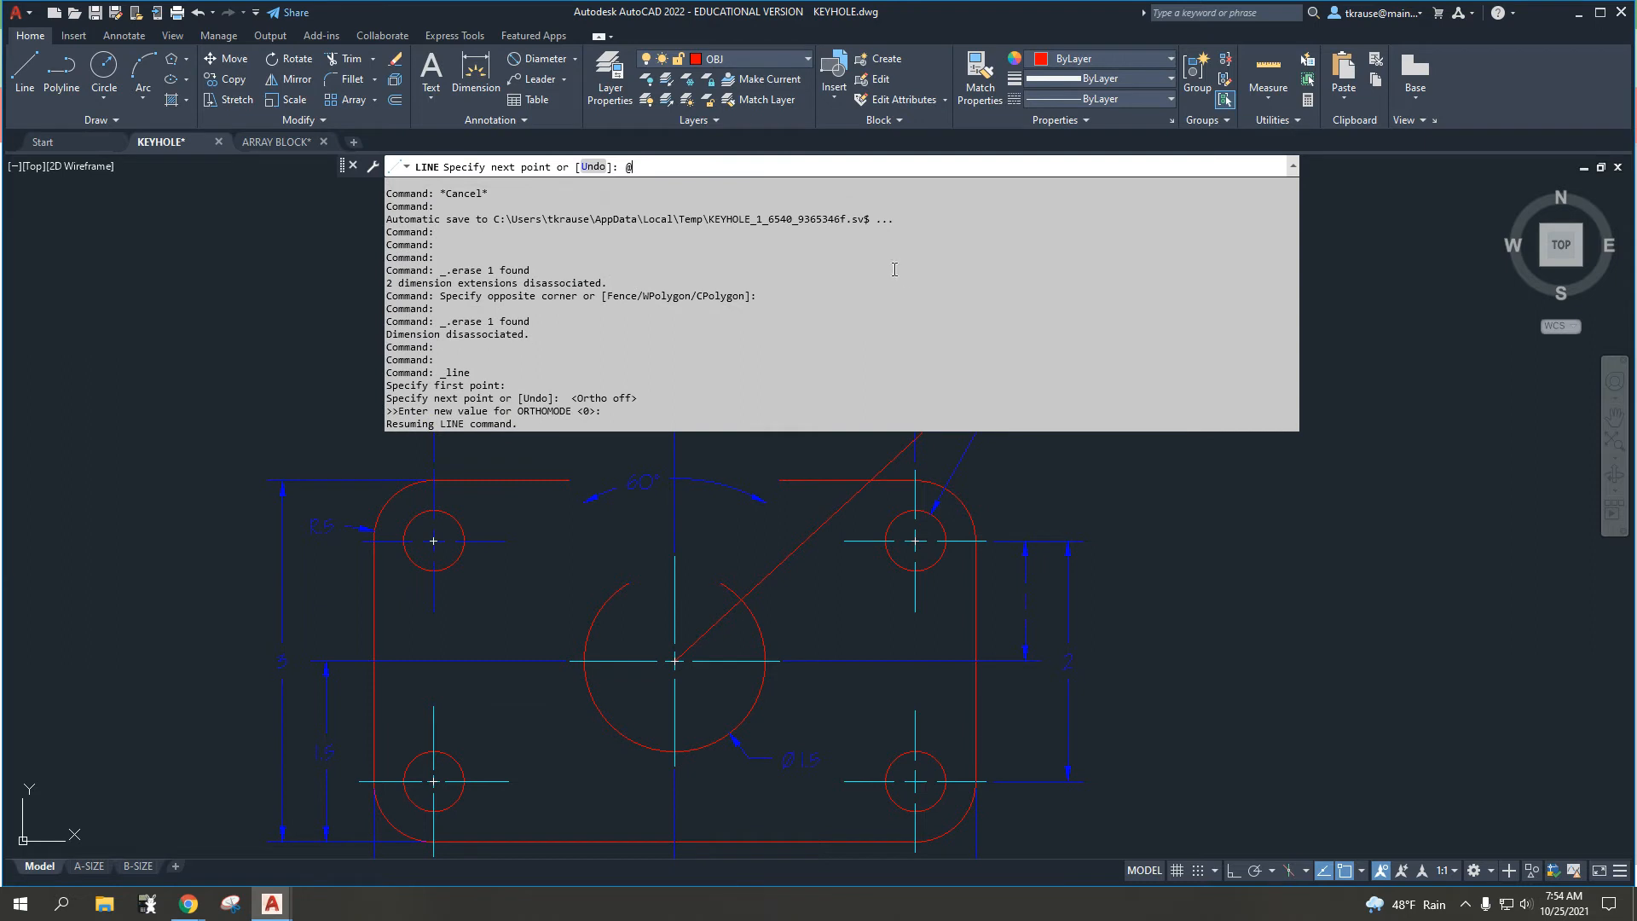
pyautogui.press('Escape')
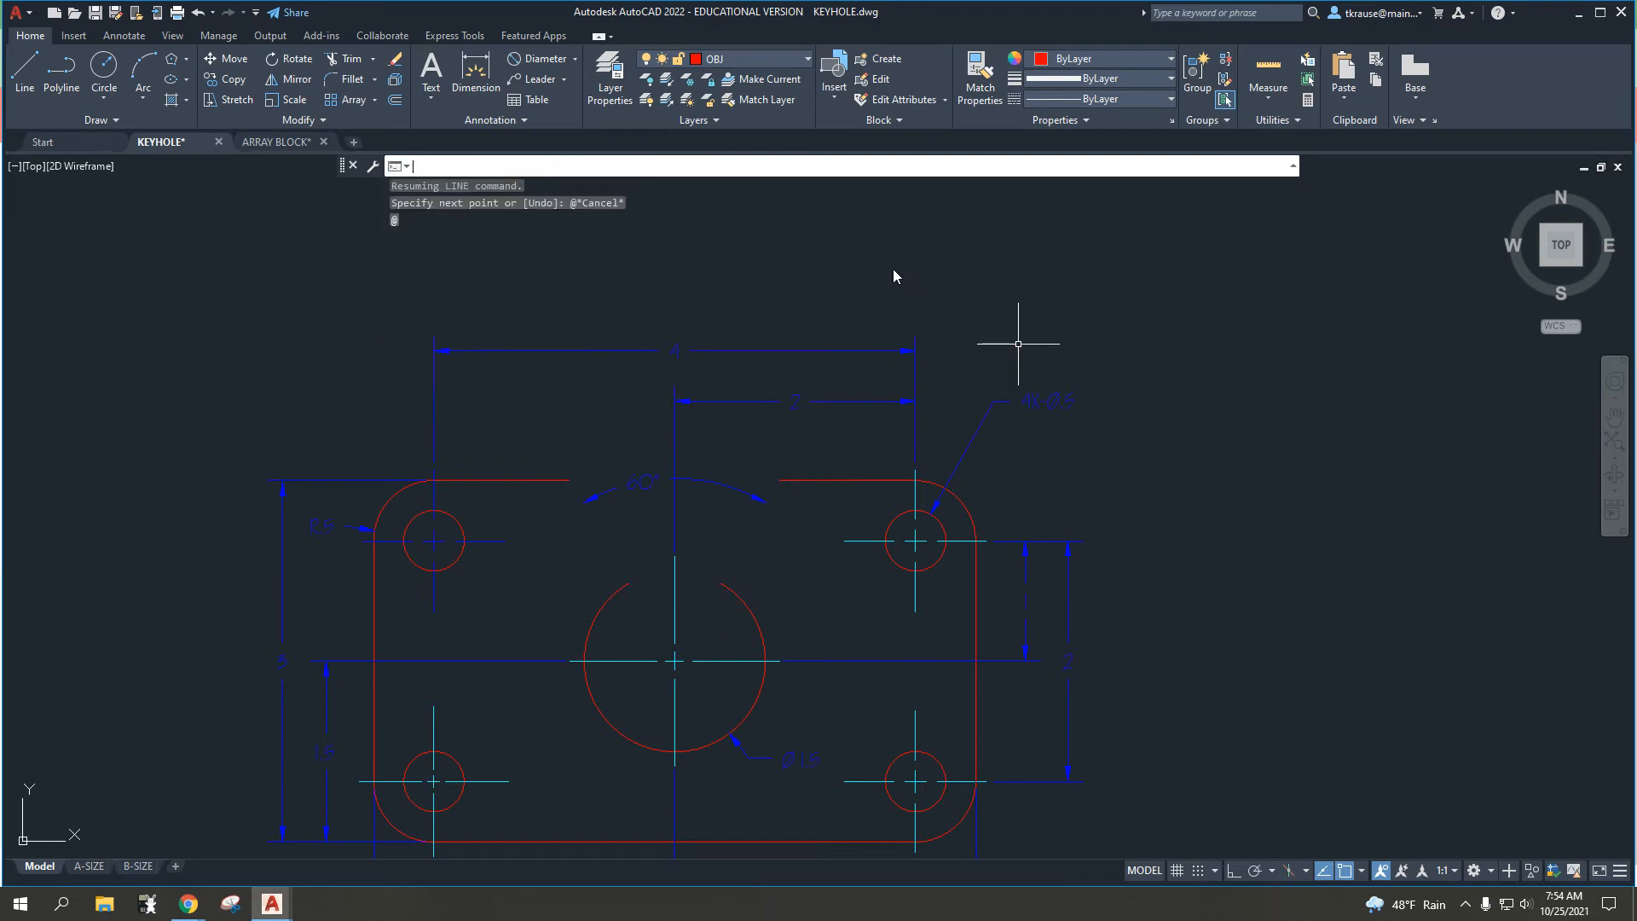
pyautogui.click(1234, 871)
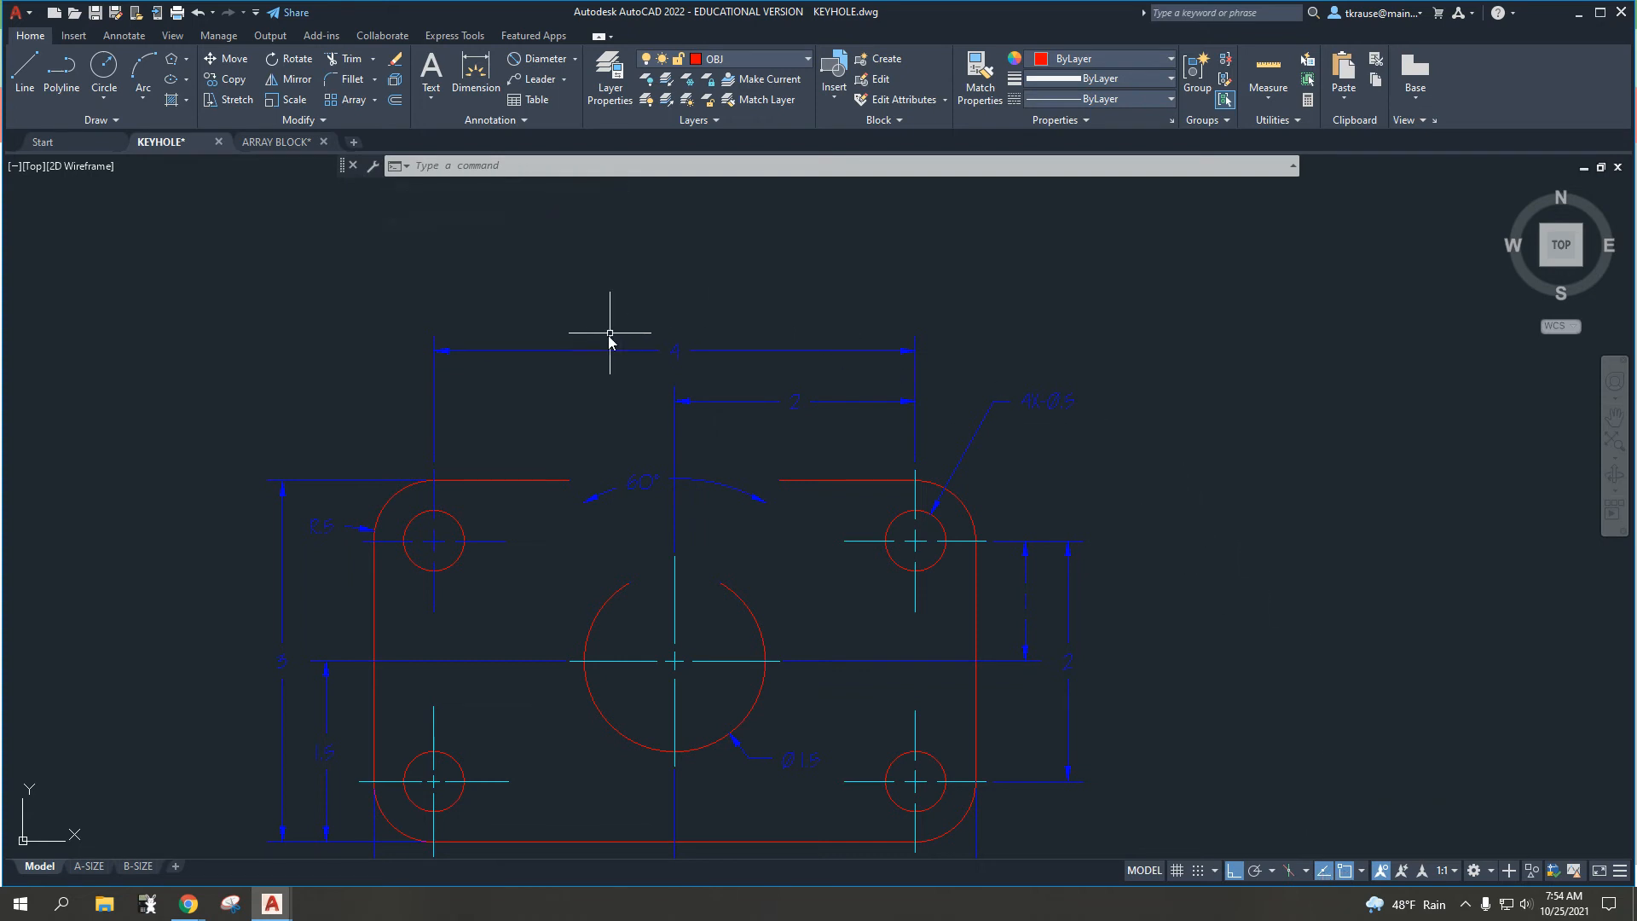
# Draw a line from the center of the large circle using the relative polar coordinate @5<60
pyautogui.write('l')
pyautogui.press('Return')
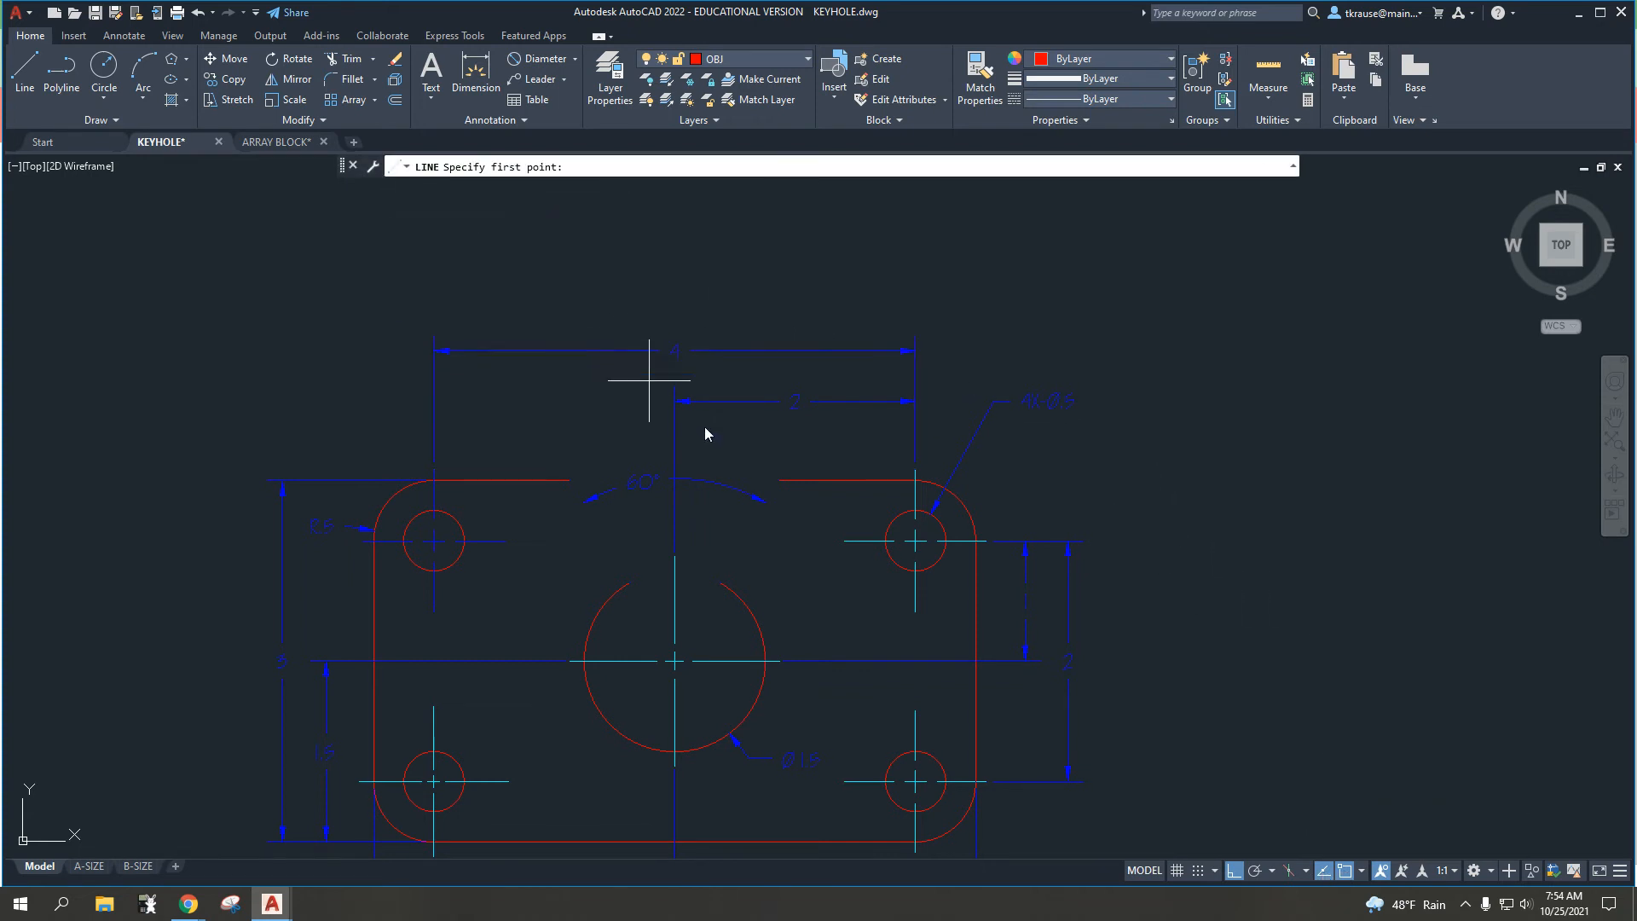
pyautogui.click(674, 661)
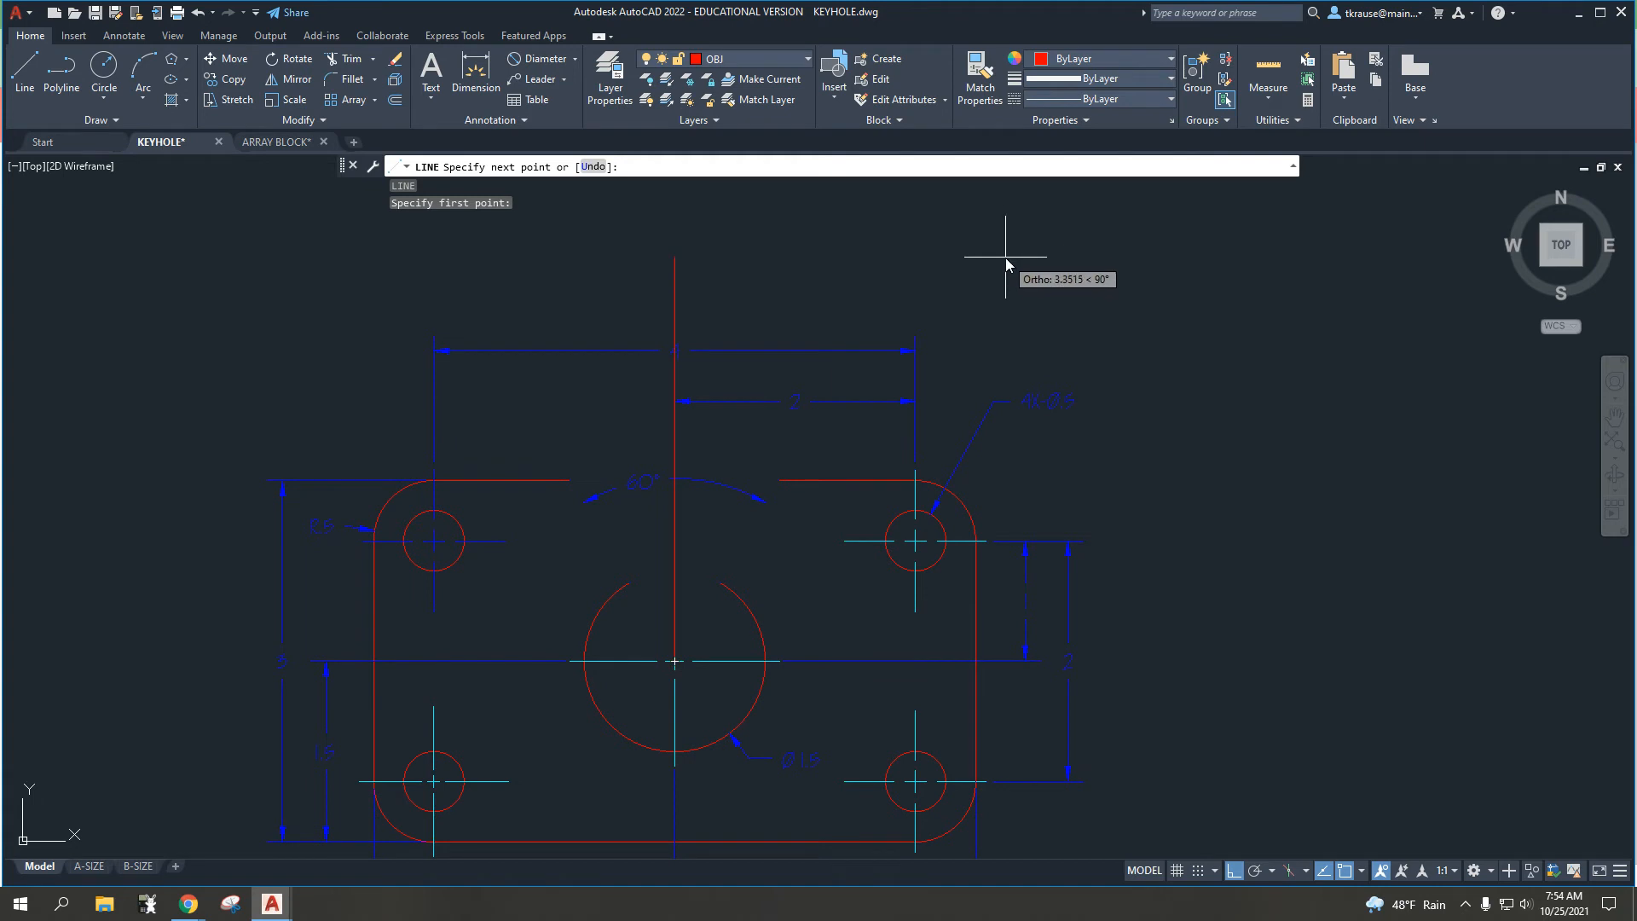
pyautogui.write('@')
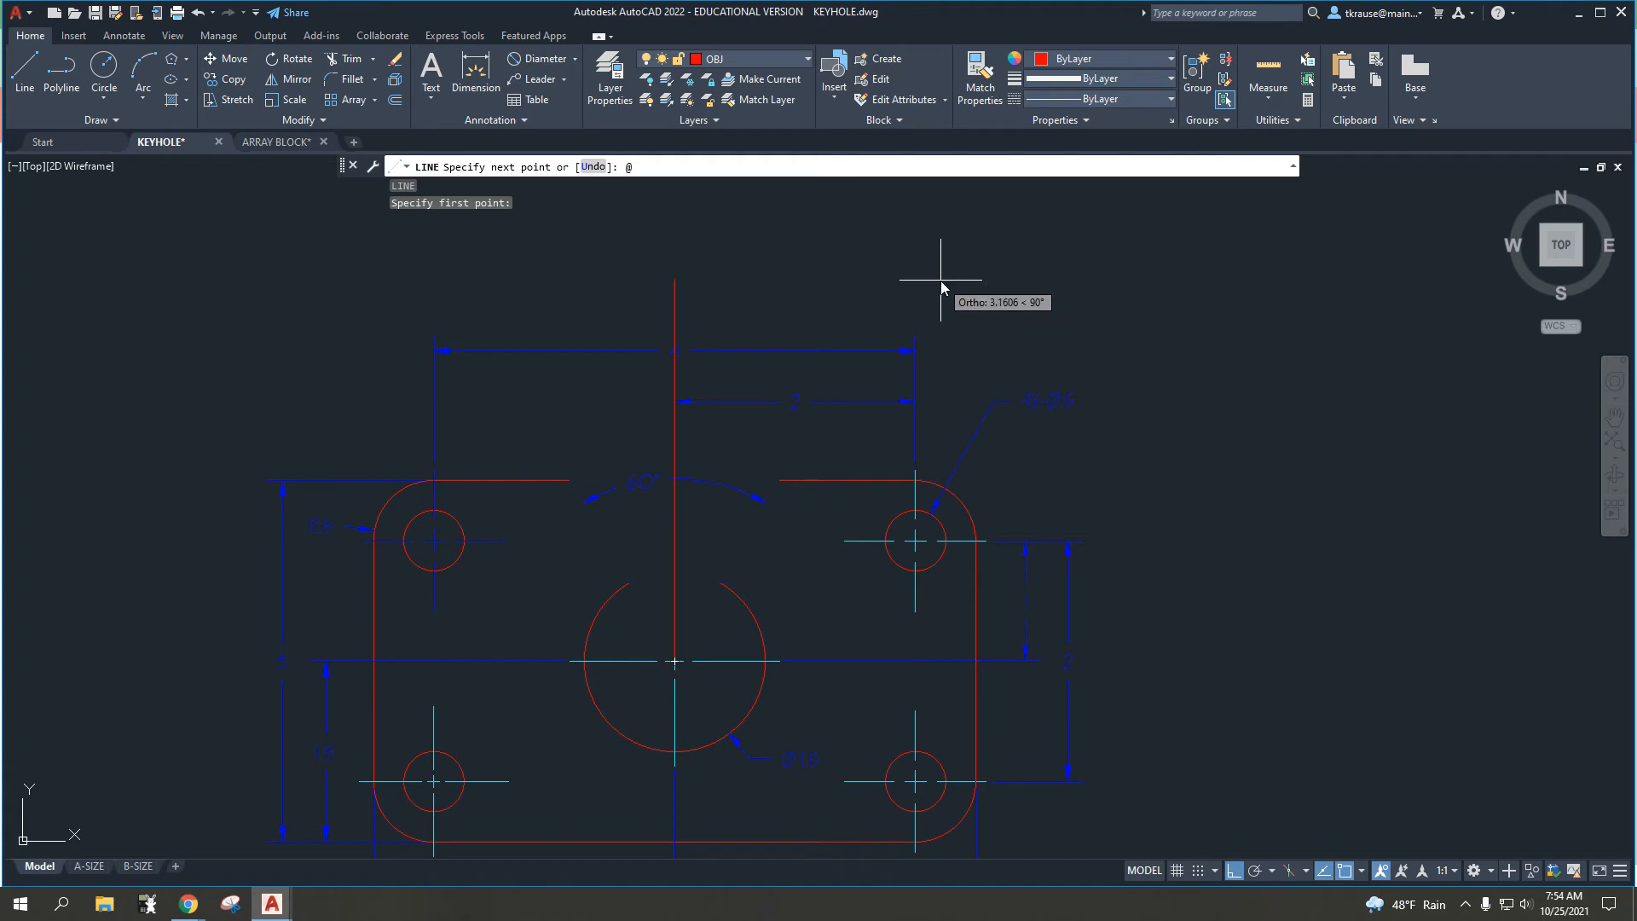
pyautogui.press('F8')
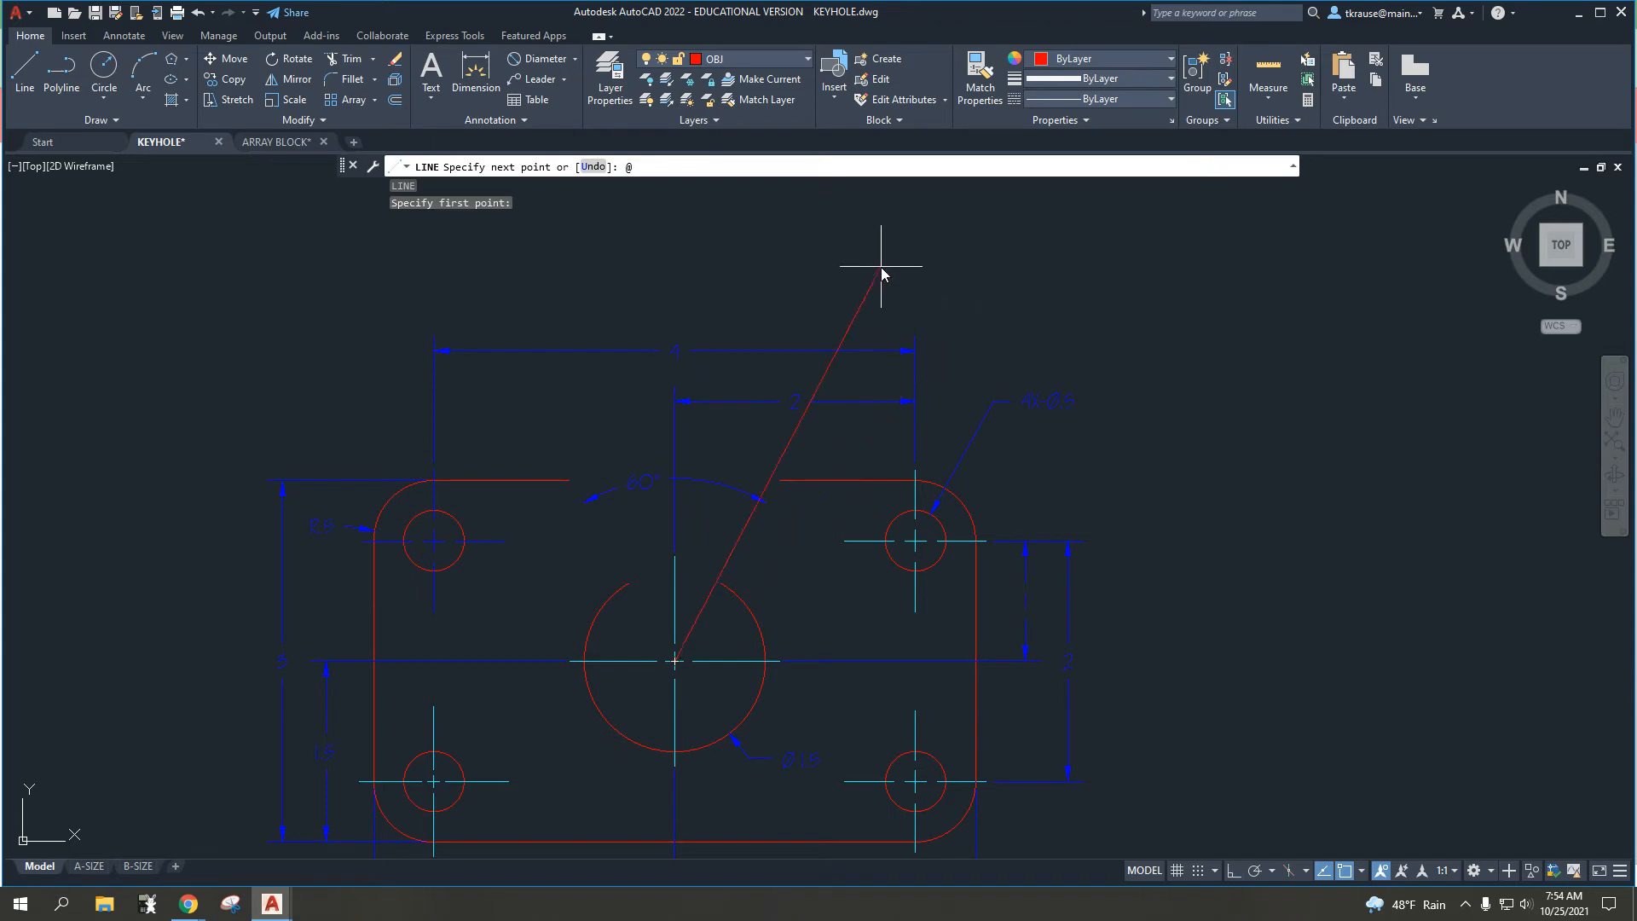
pyautogui.press('F8')
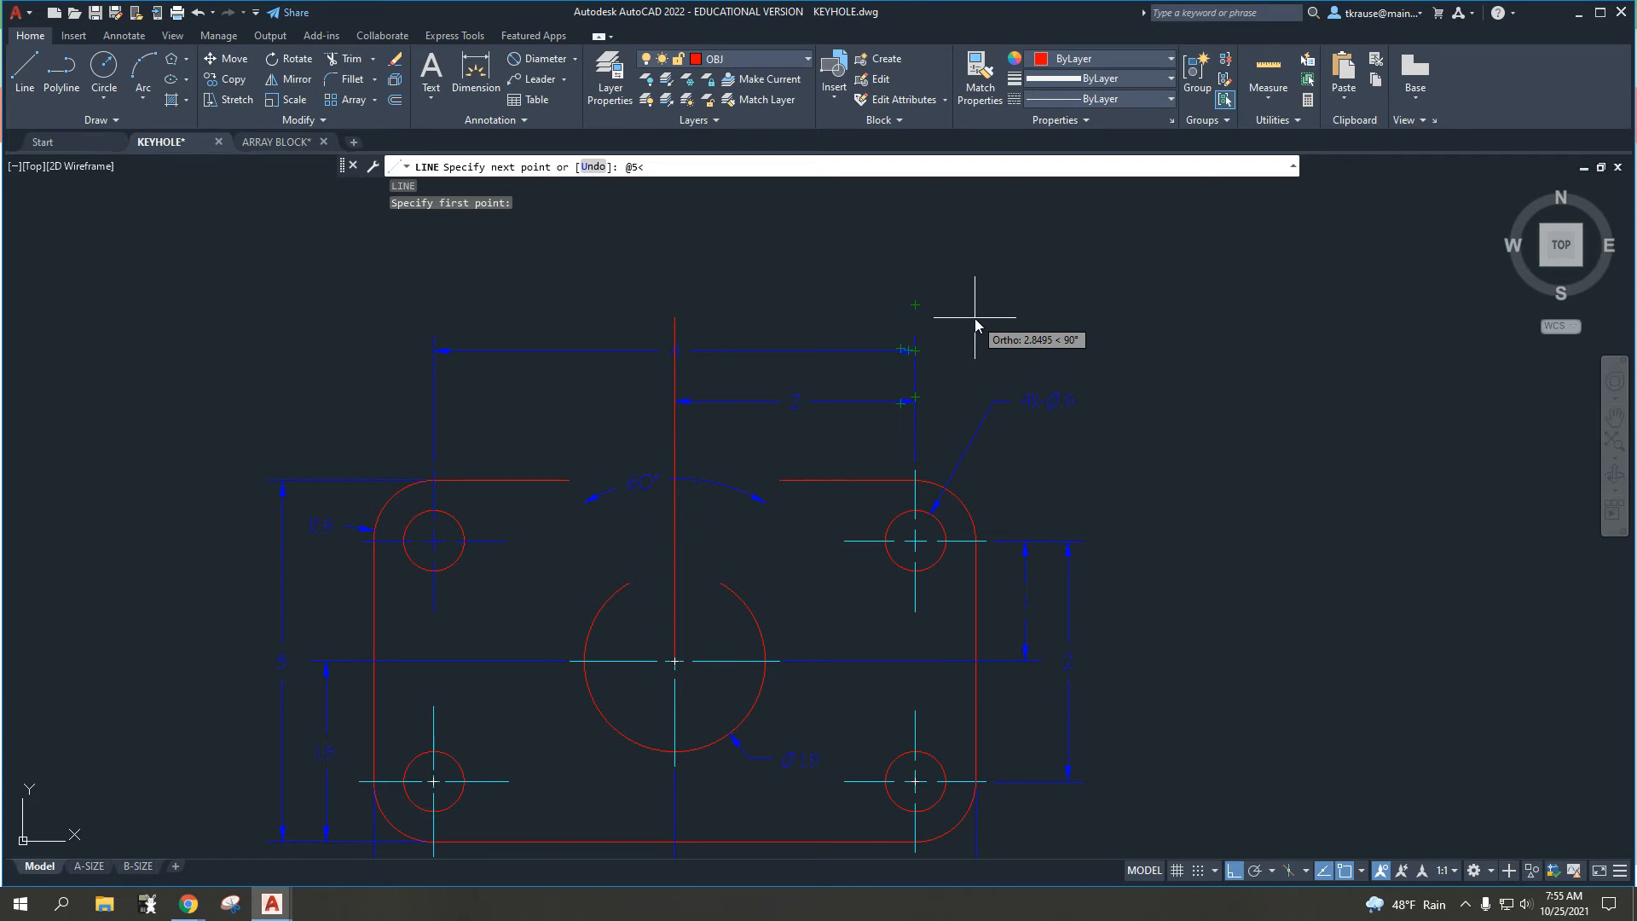
pyautogui.write('0')
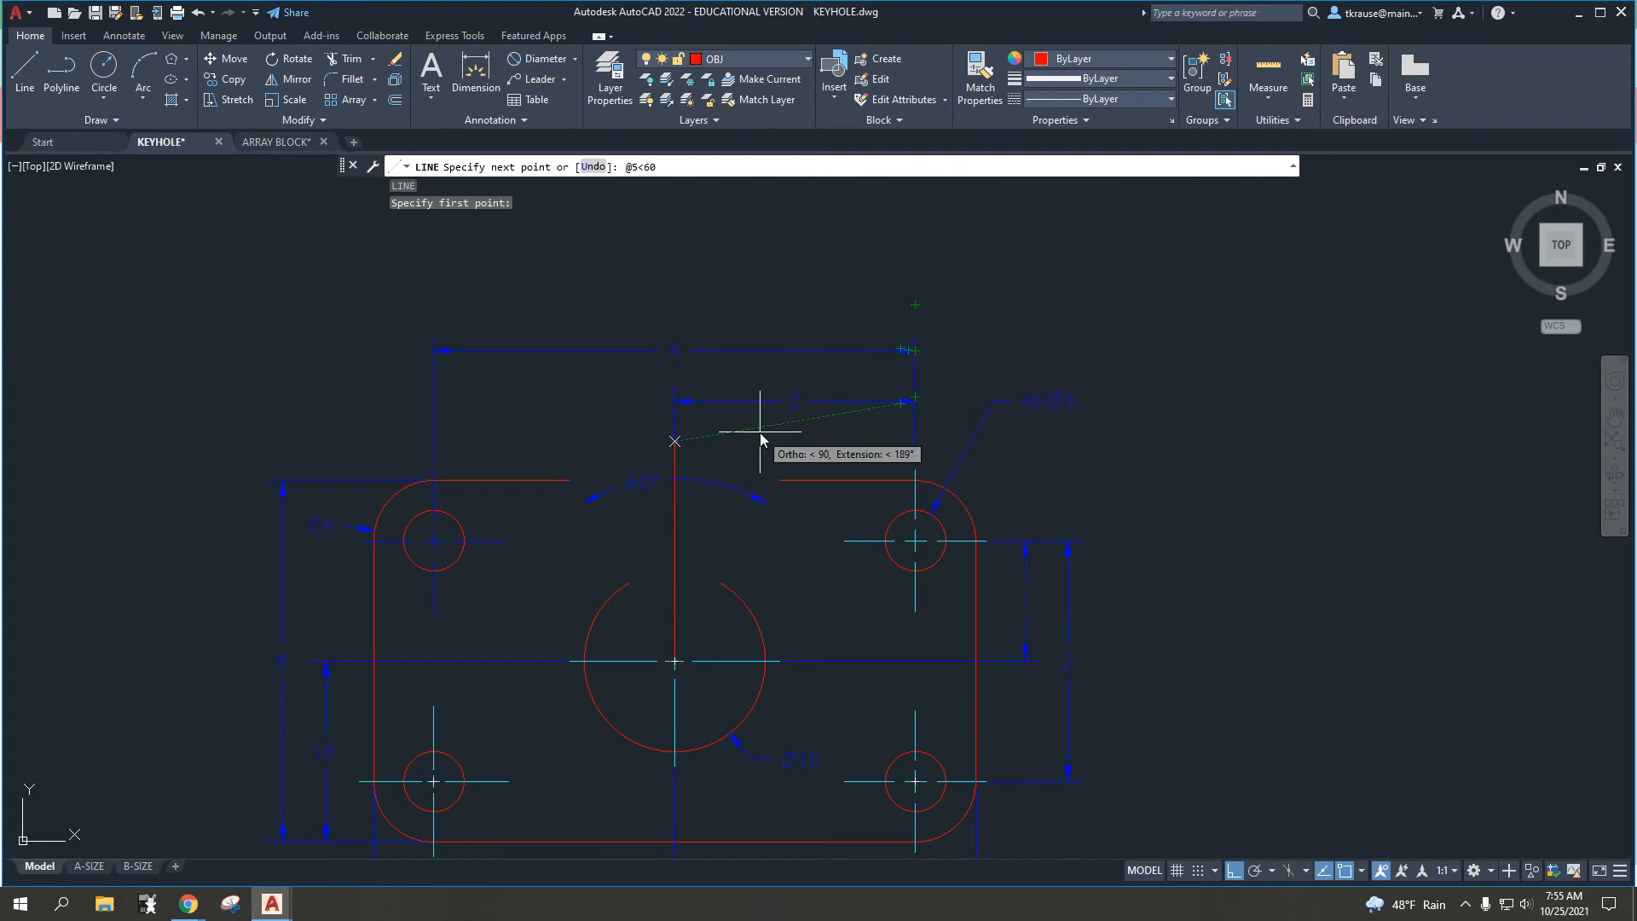
pyautogui.press('Return')
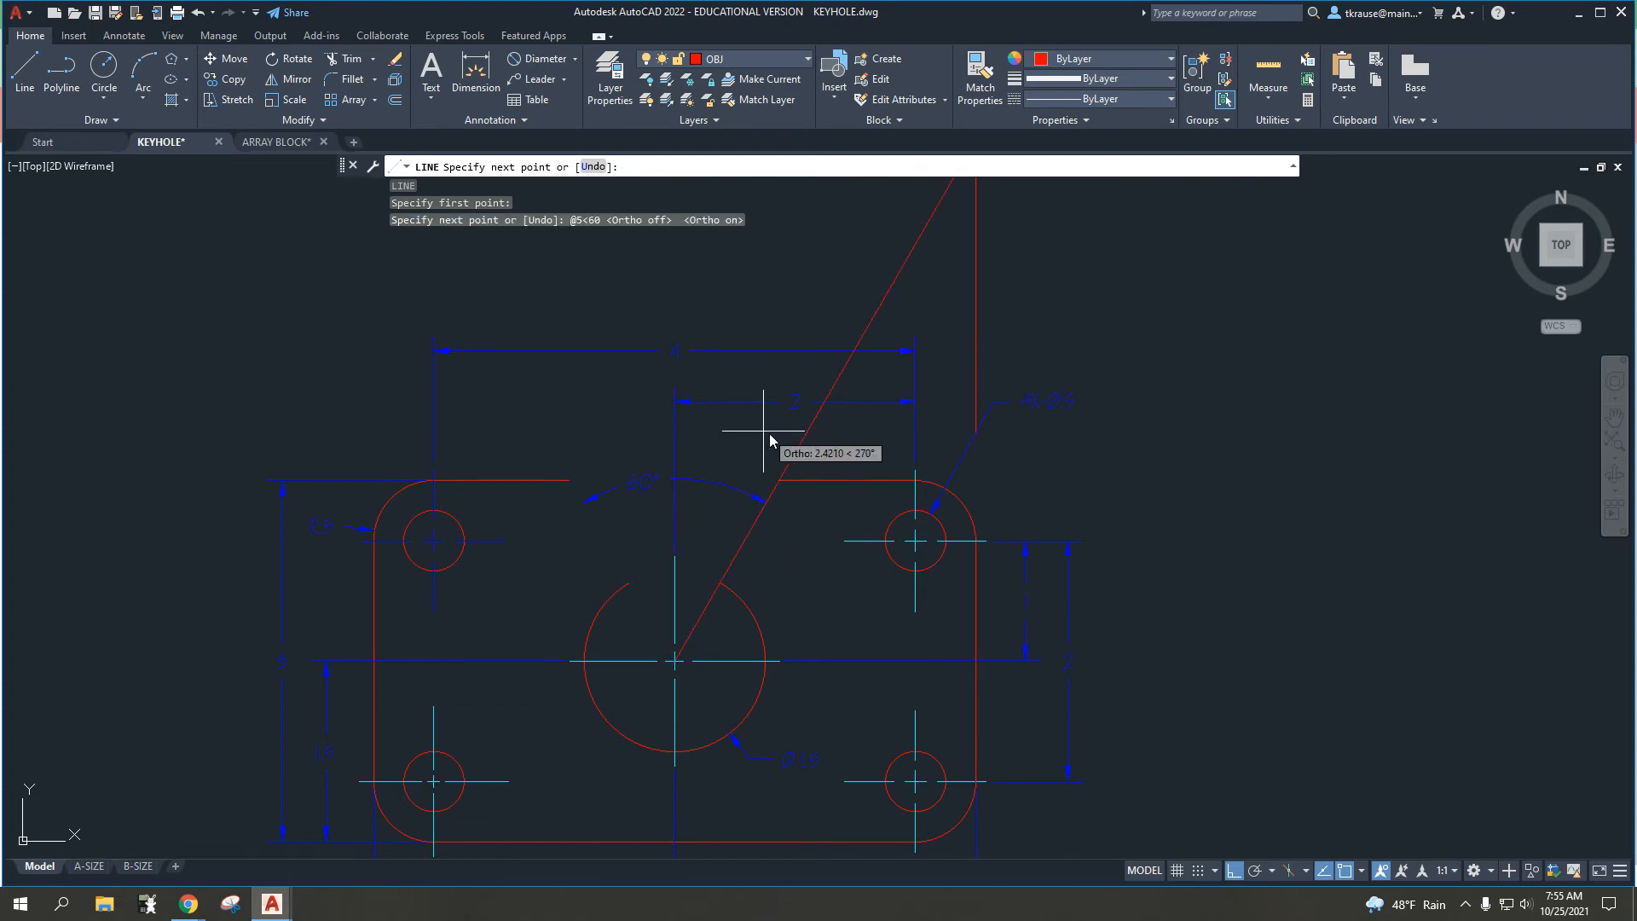
pyautogui.scroll(-2, 856, 542)
pyautogui.moveTo(882, 533); pyautogui.dragTo(870, 564, button='middle')
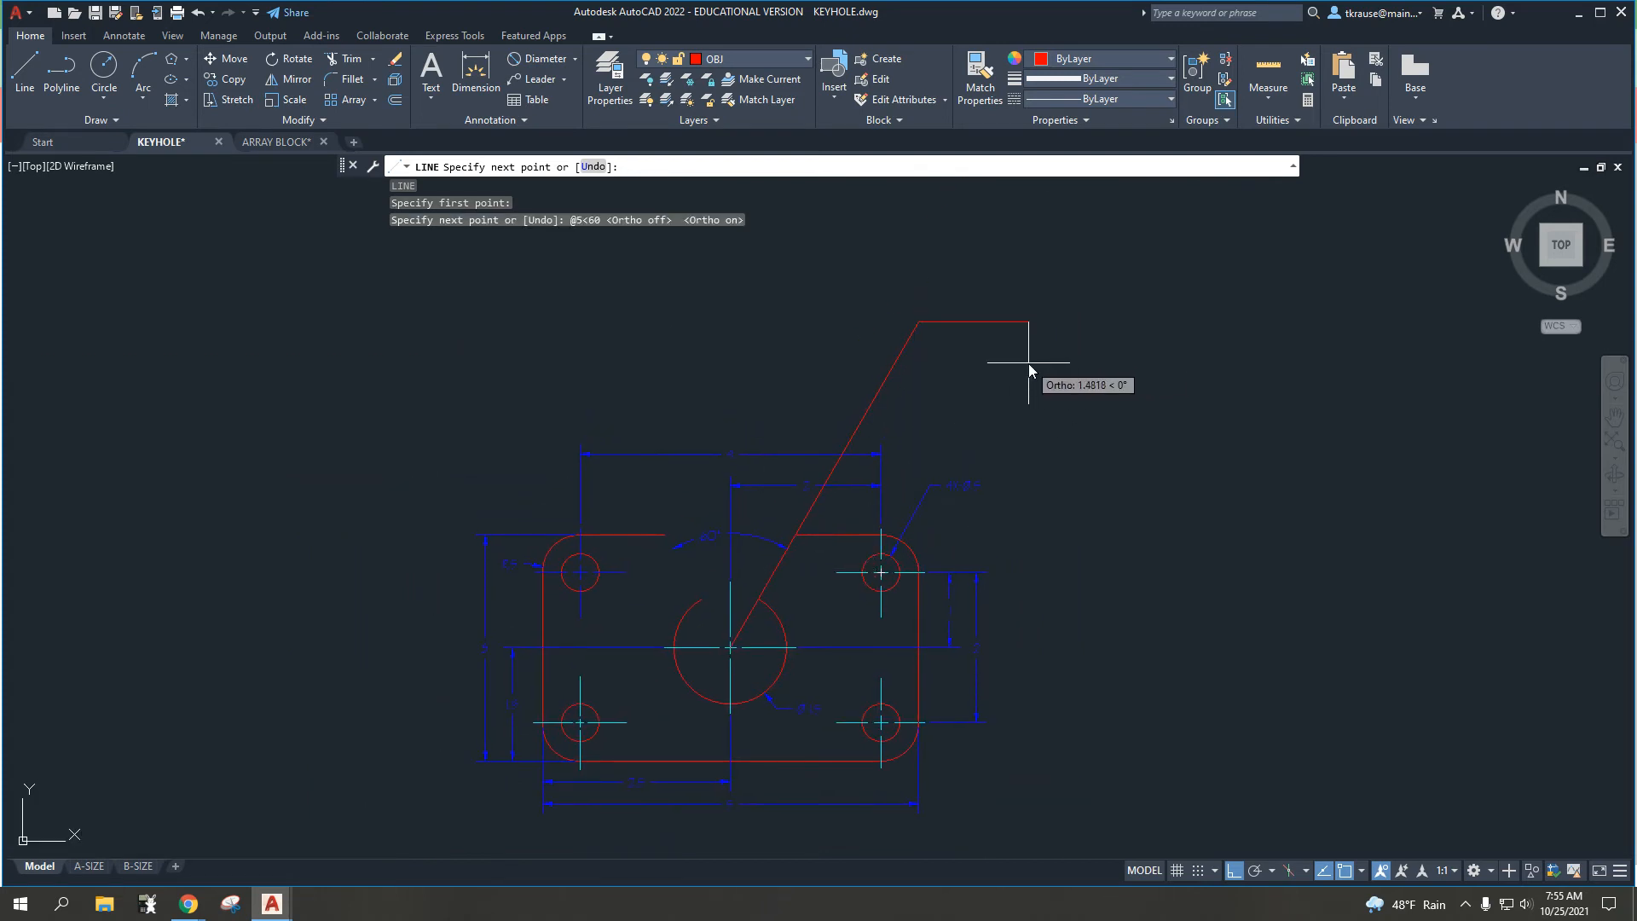
pyautogui.press('Escape')
pyautogui.press('Escape')
pyautogui.press('Escape')
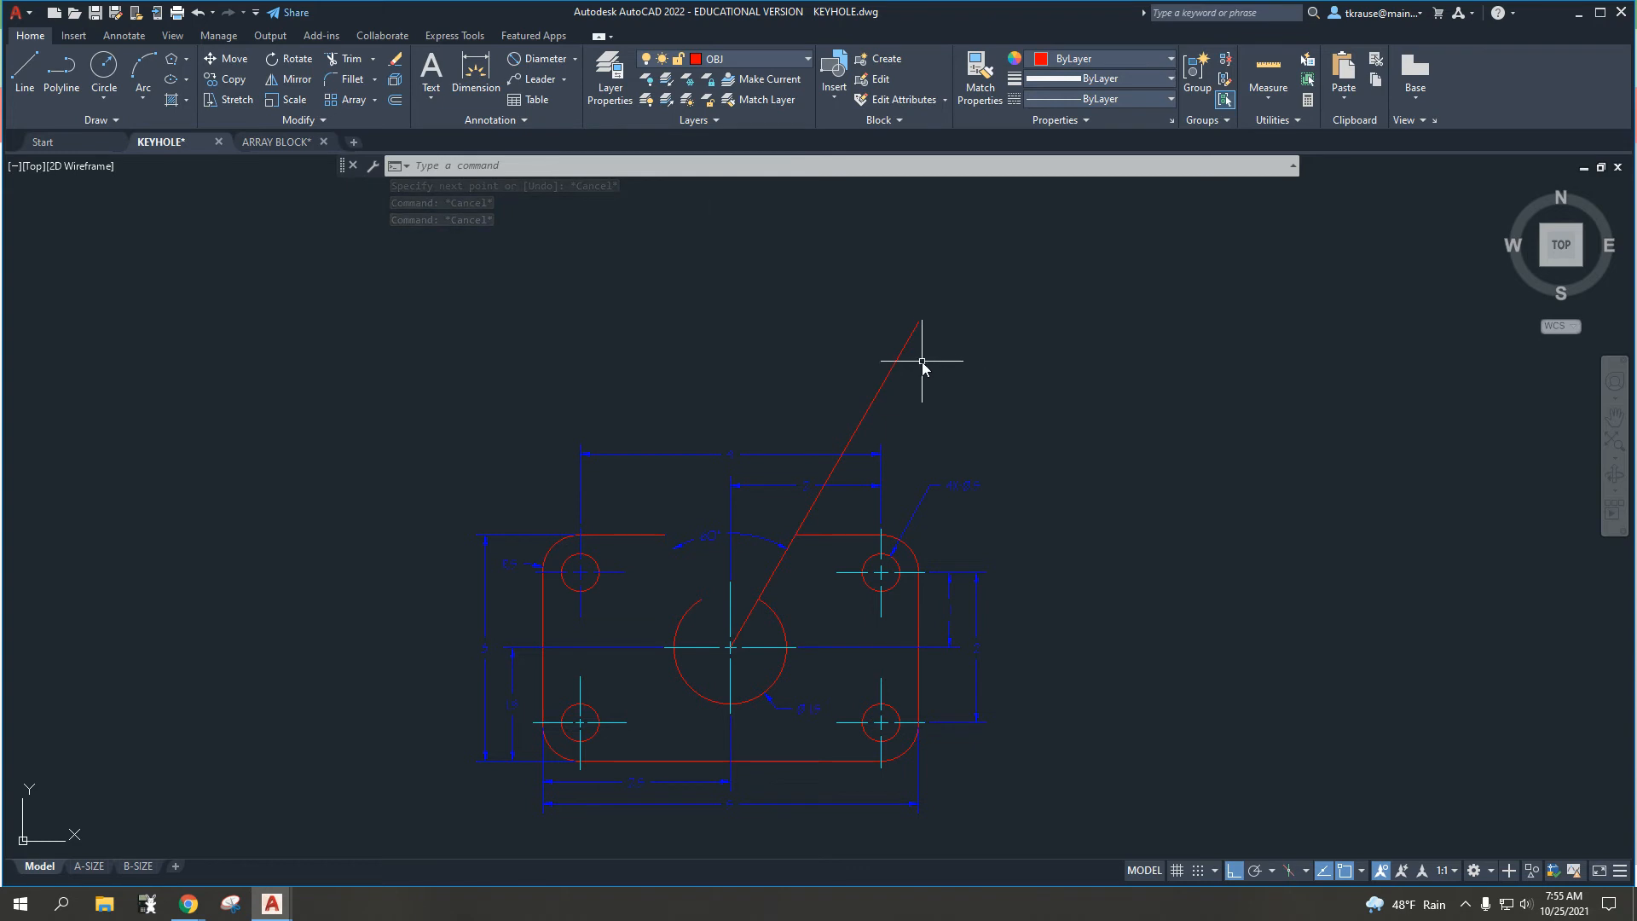
# Draw a second line from the large circle's center, 5 units long at an angle of 120°
pyautogui.moveTo(900, 351)
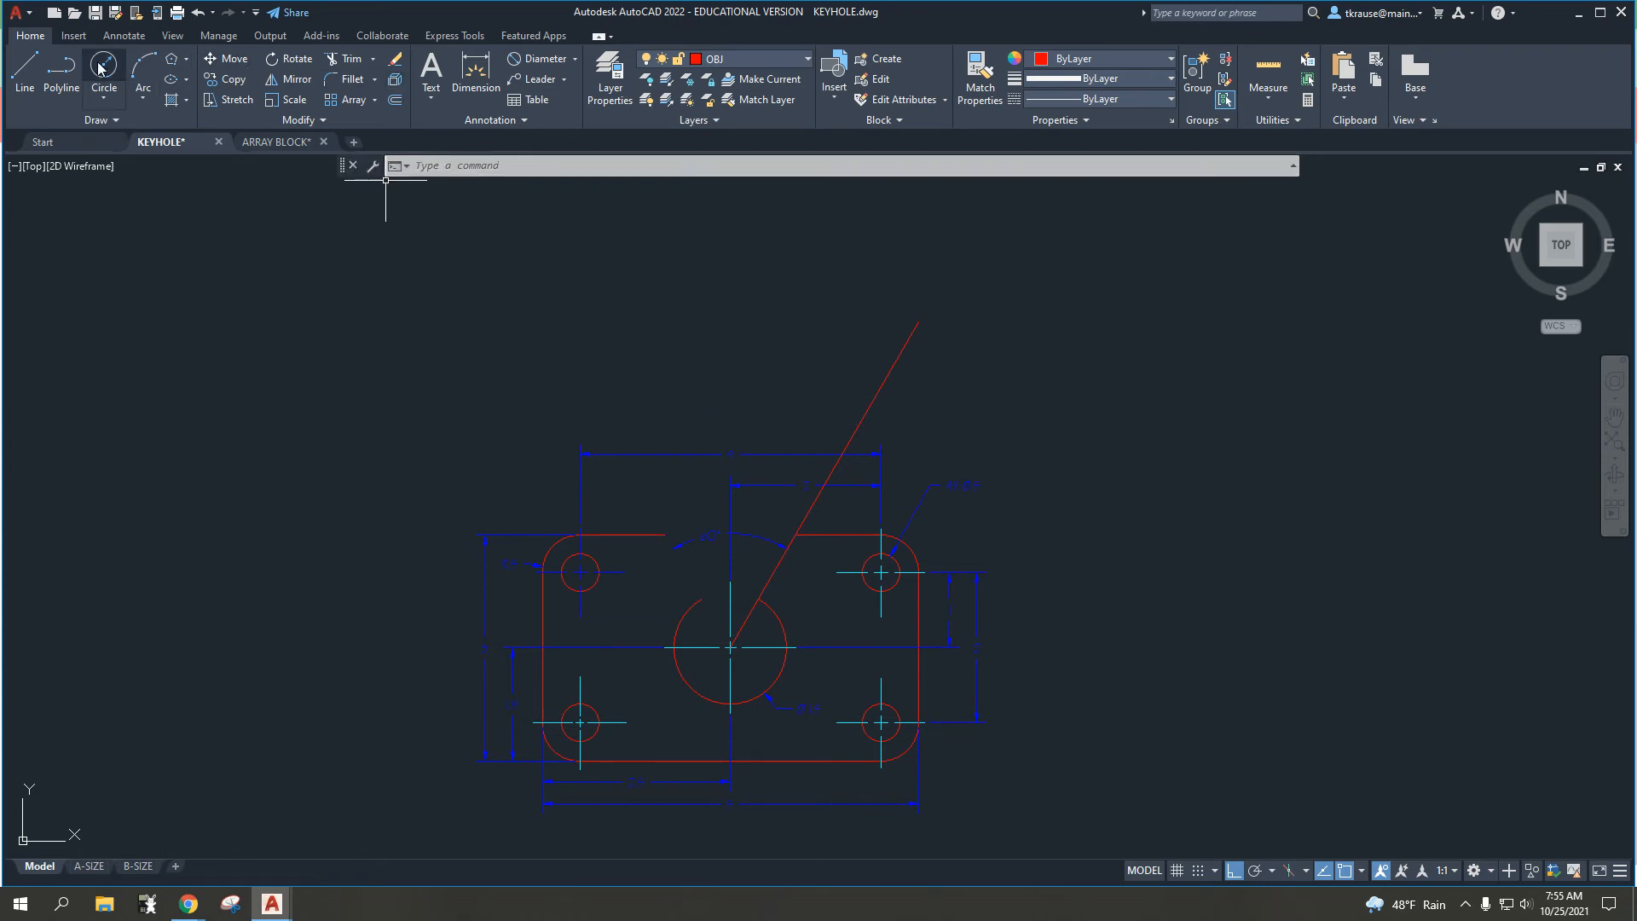
pyautogui.click(24, 75)
pyautogui.click(735, 651)
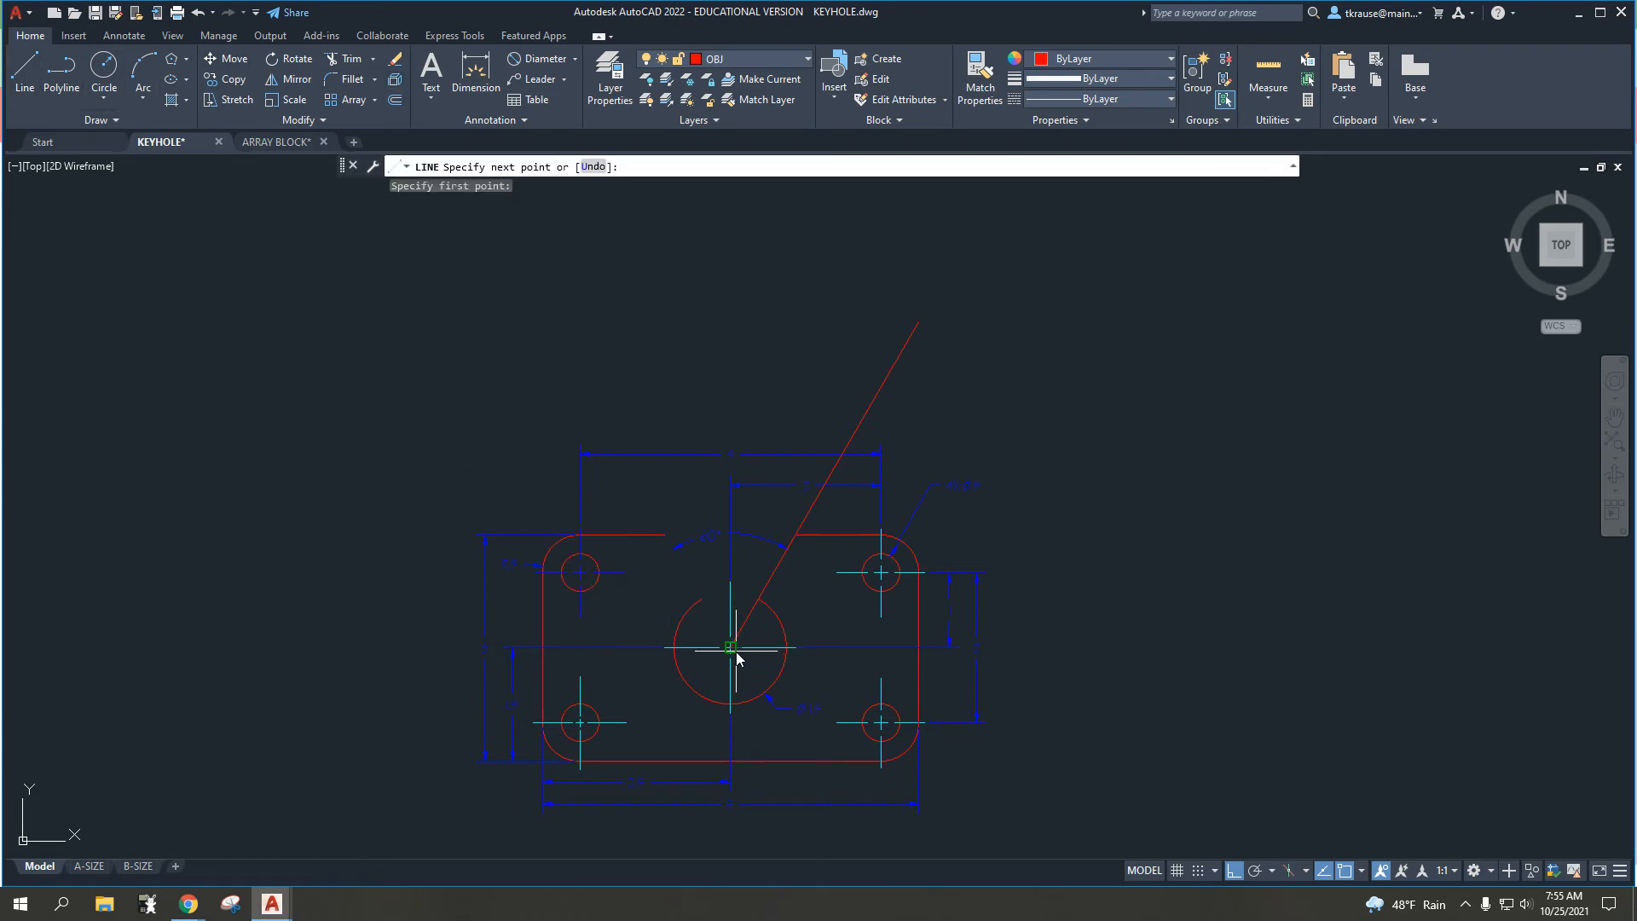
pyautogui.write('@')
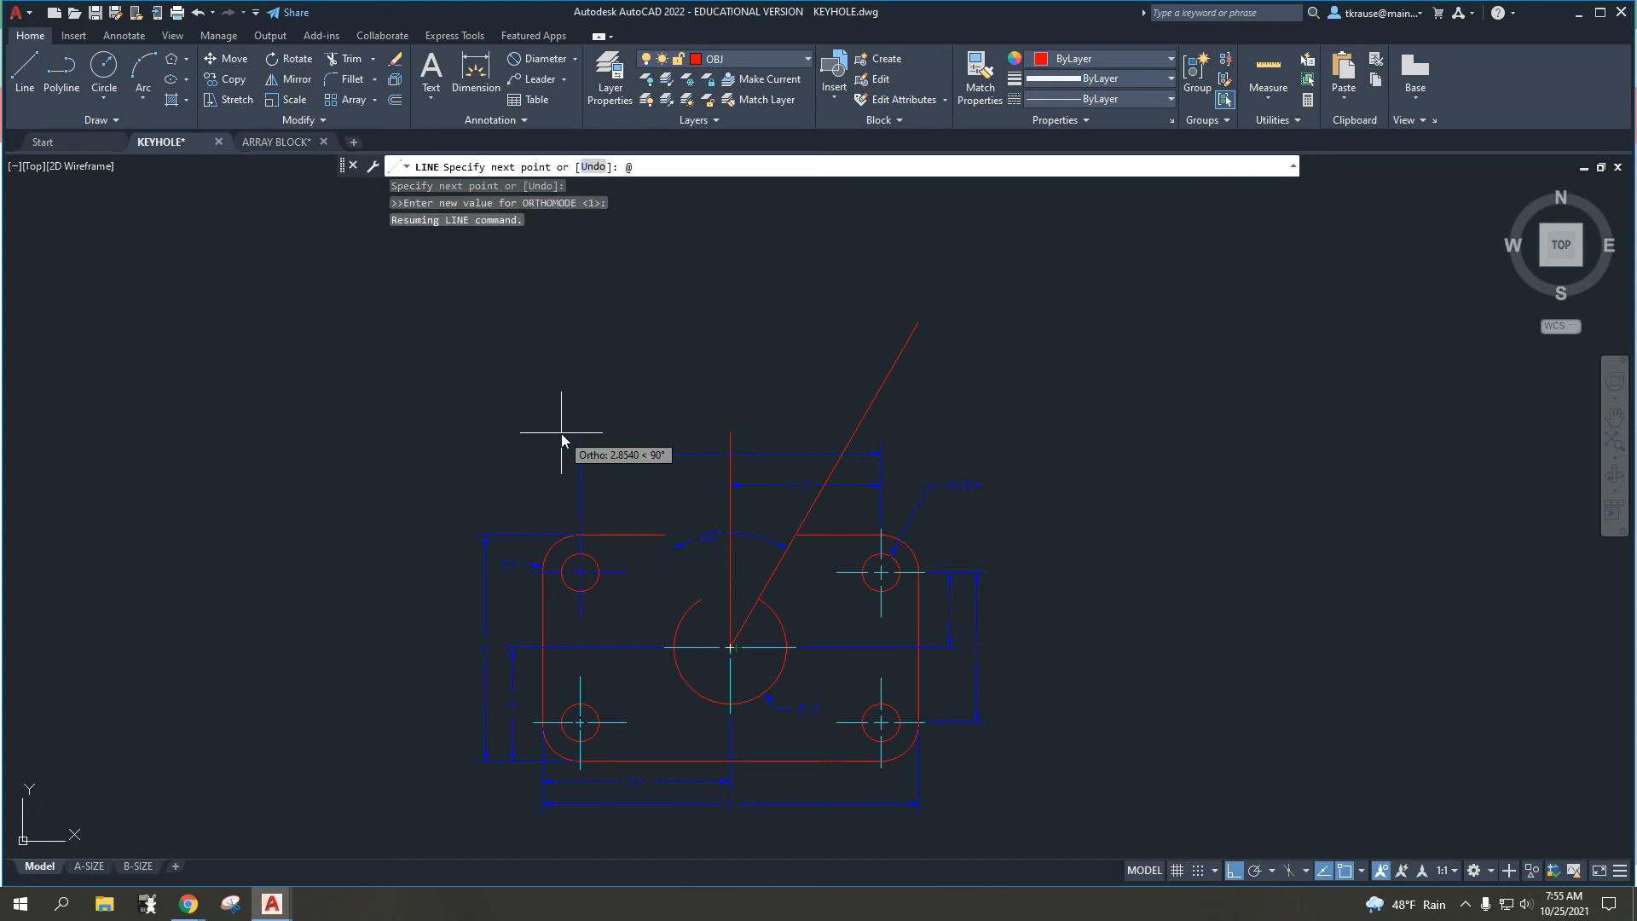
pyautogui.write('12120')
pyautogui.press('Return')
pyautogui.press('Escape')
pyautogui.press('Escape')
pyautogui.press('Escape')
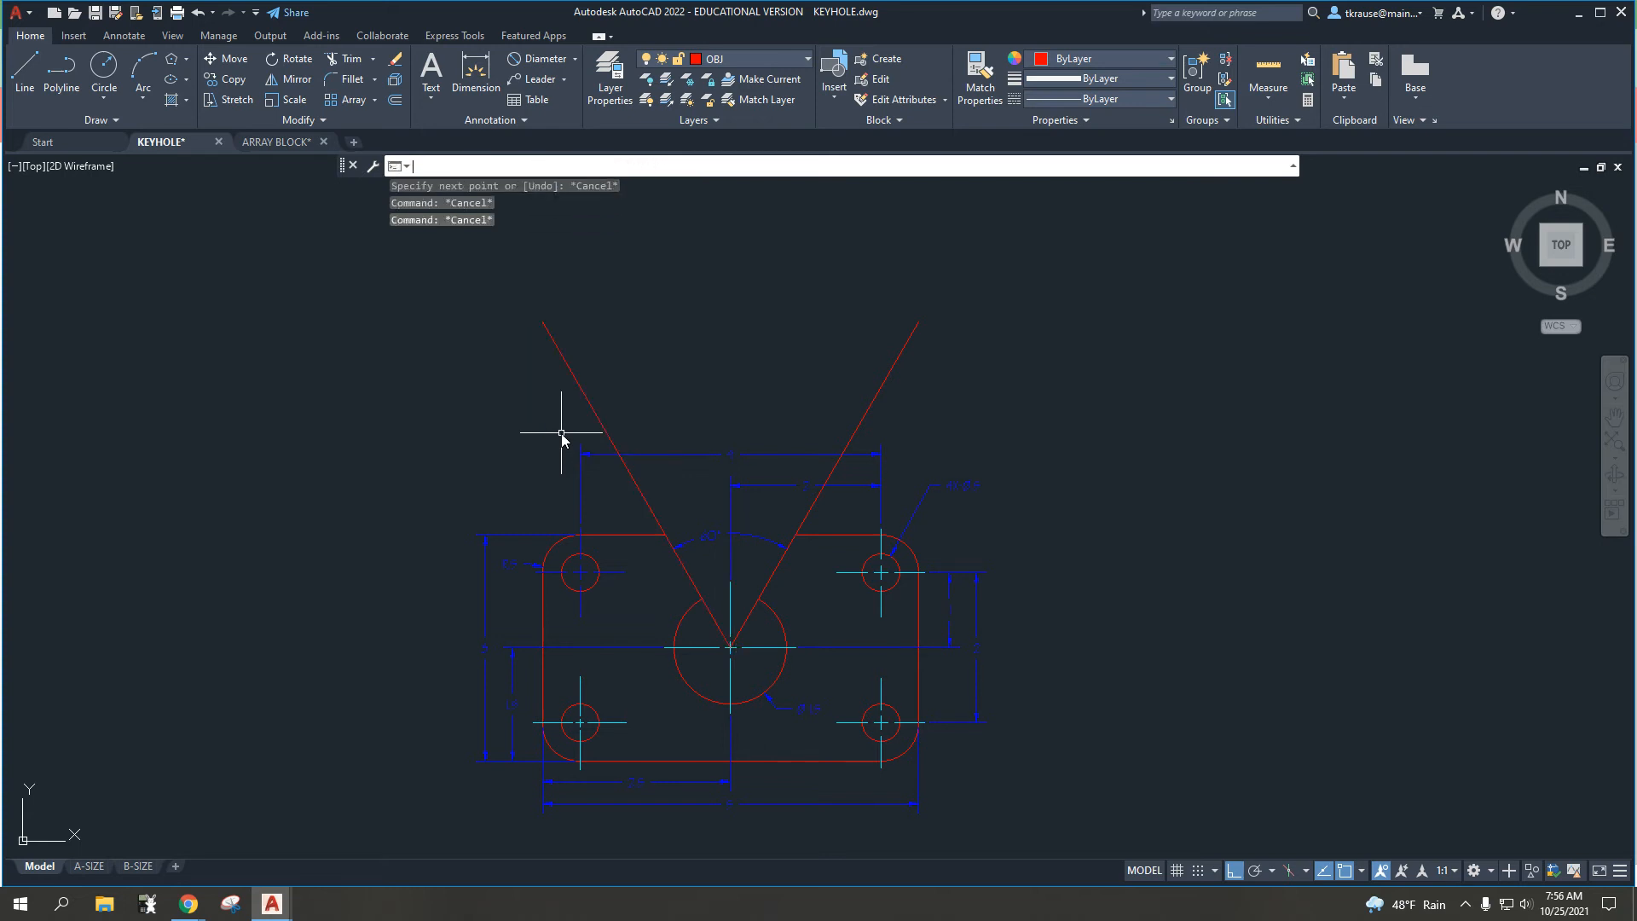
# Trim both angled lines above the plate's upper edge and inside the large circle to form the keyhole opening
pyautogui.moveTo(698, 463); pyautogui.dragTo(664, 362, button='middle')
pyautogui.scroll(2, 708, 493)
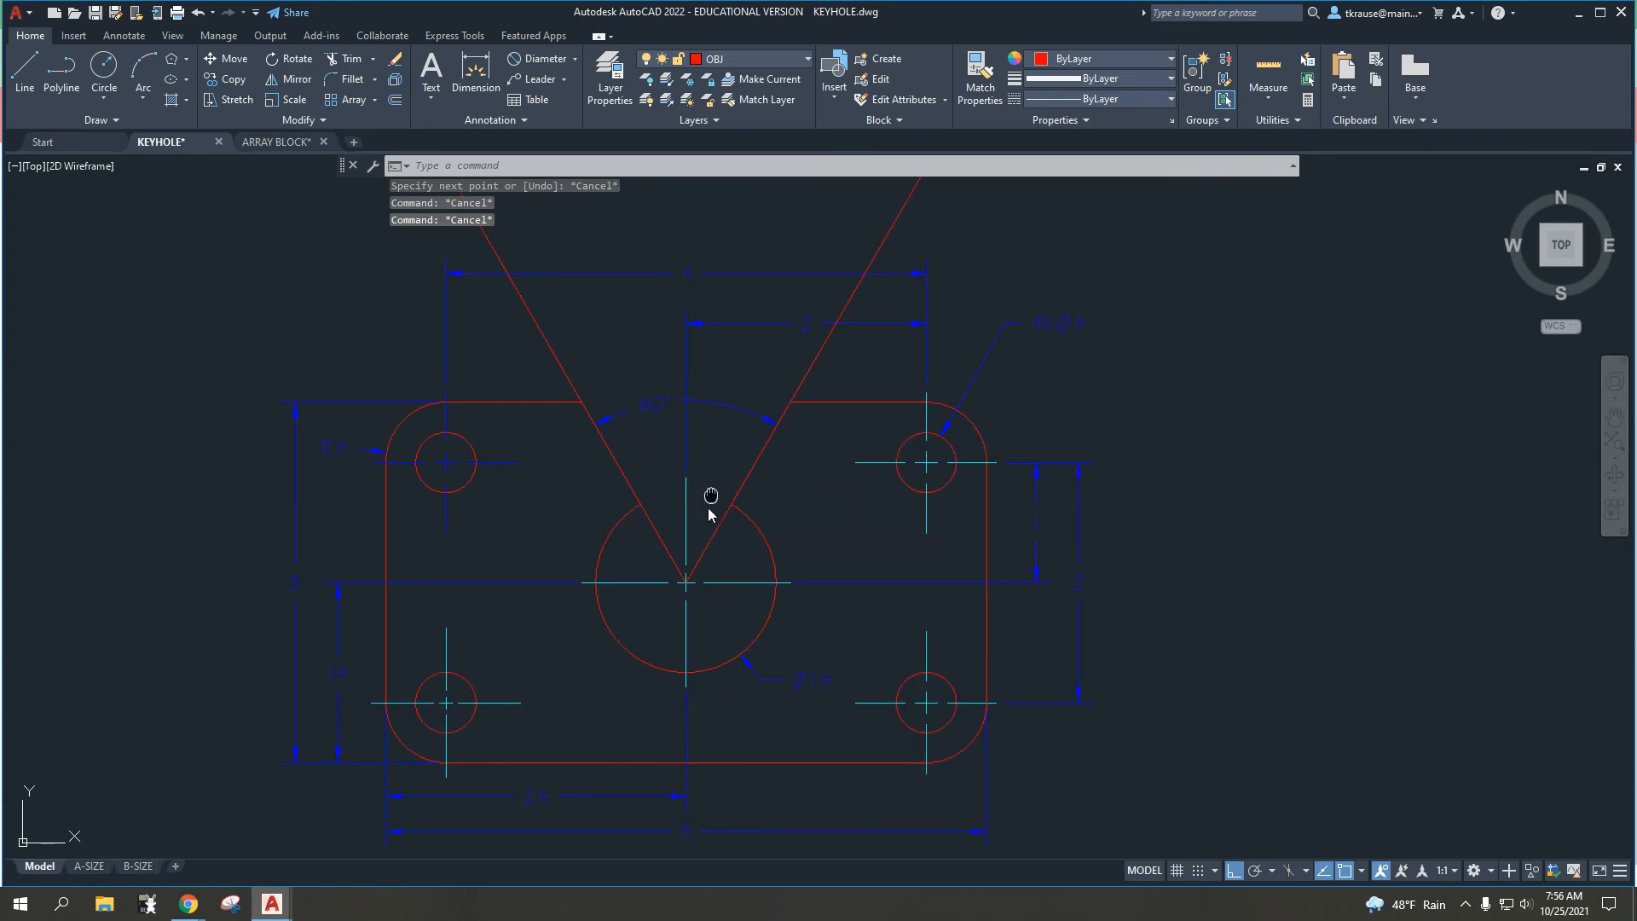
pyautogui.write('trim')
pyautogui.press('Return')
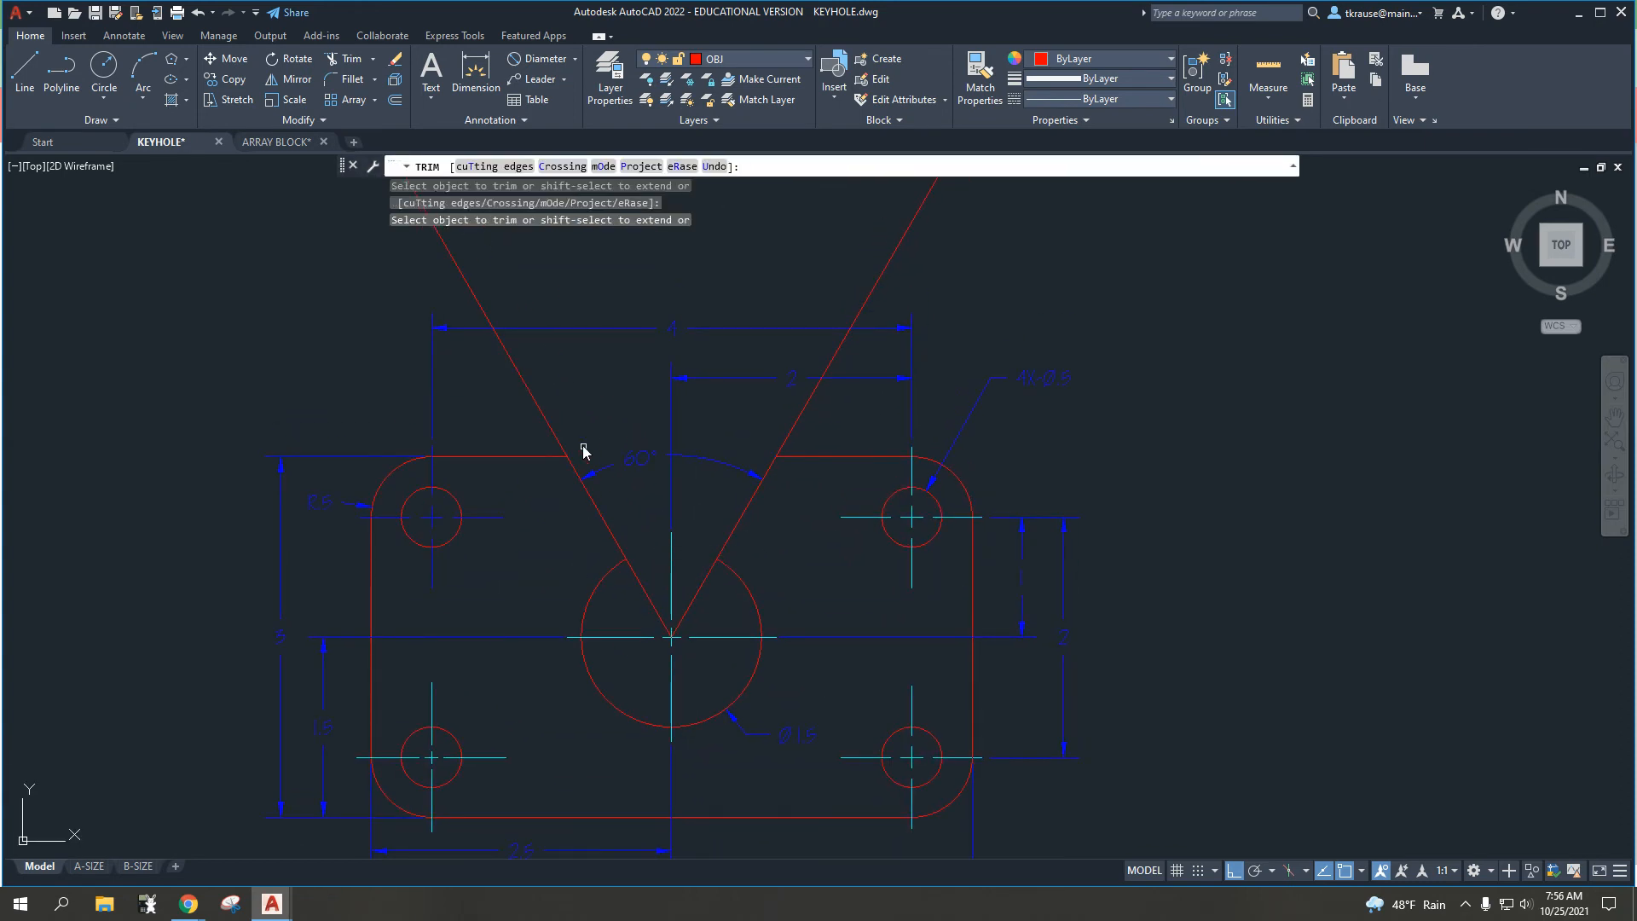
pyautogui.click(557, 439)
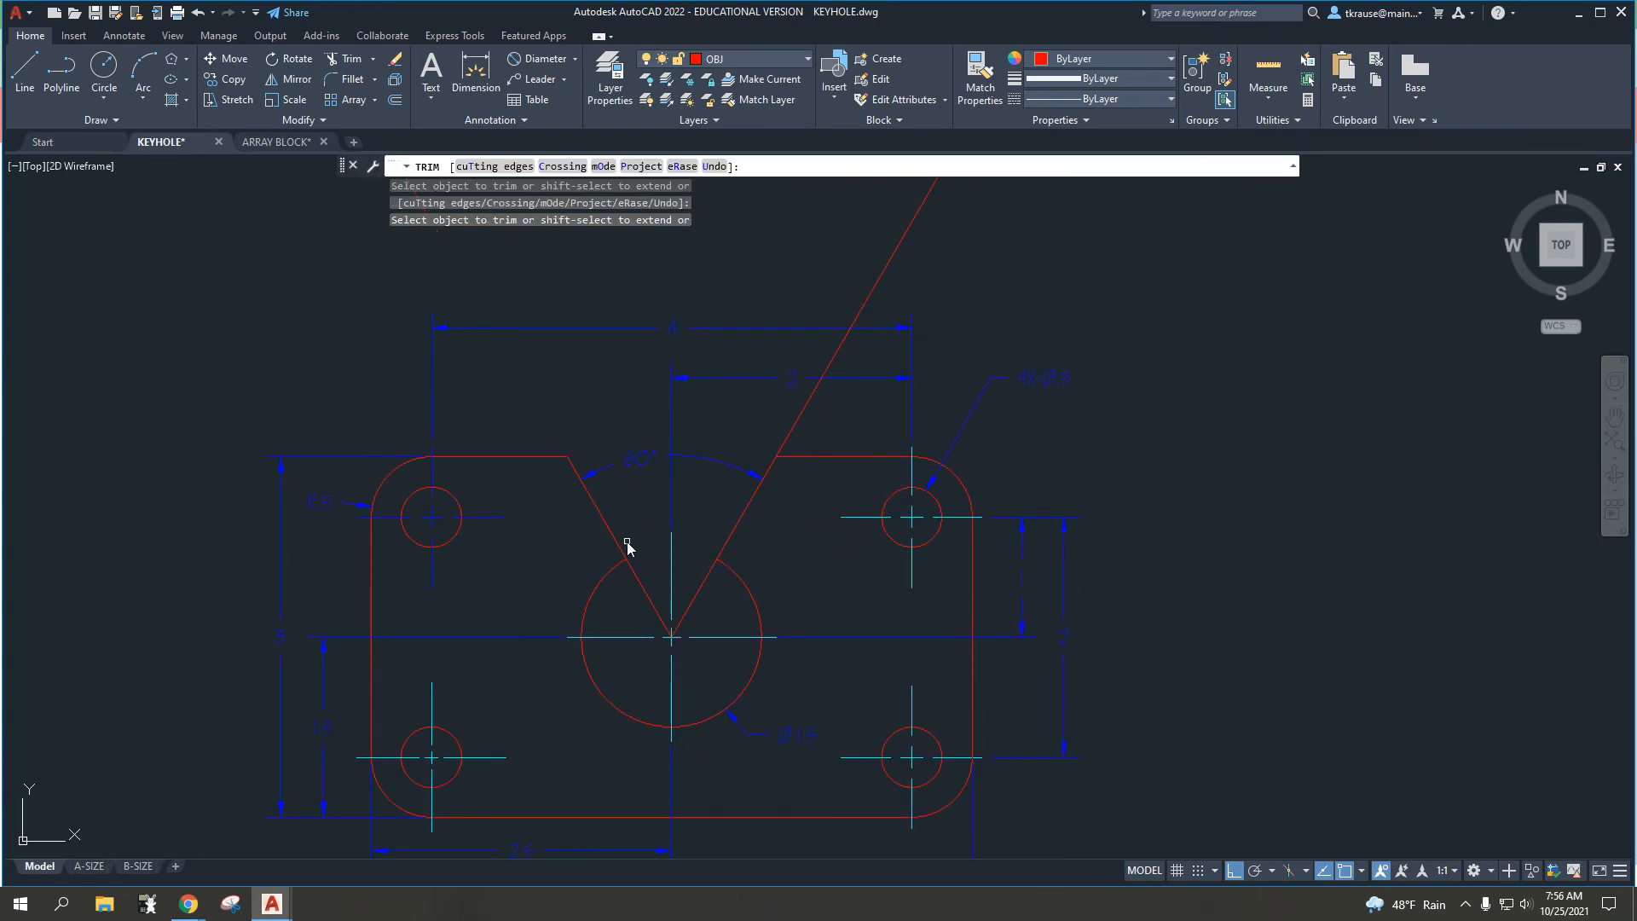
pyautogui.click(638, 587)
pyautogui.click(694, 587)
pyautogui.click(805, 411)
pyautogui.press('Escape')
pyautogui.press('Escape')
pyautogui.scroll(-2, 680, 572)
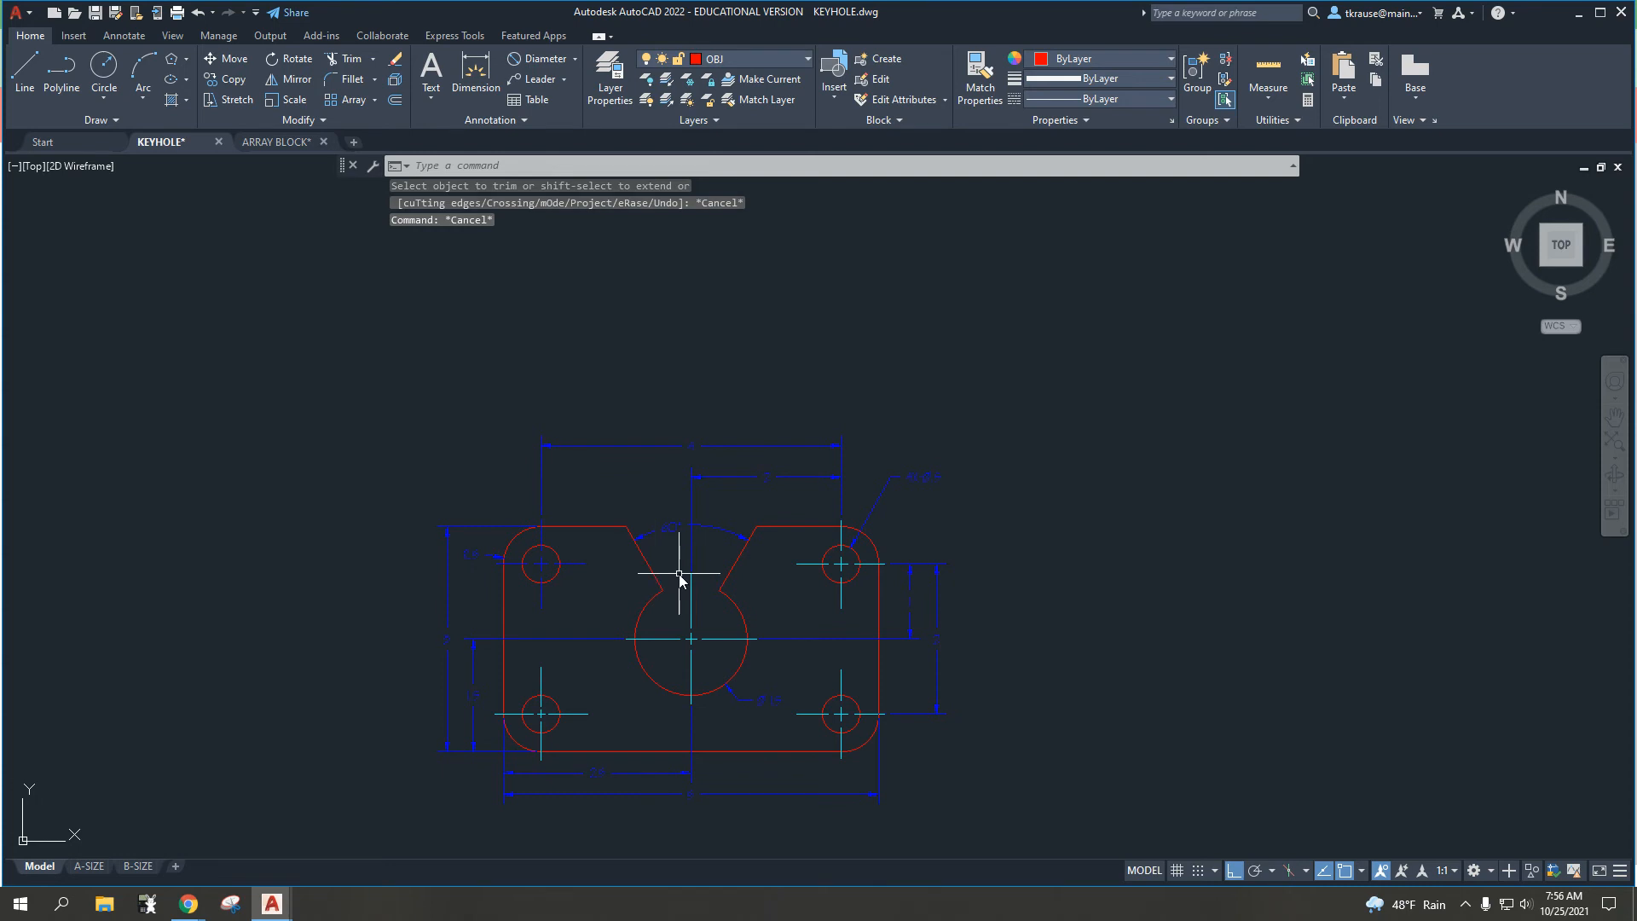
# Undo the trimming and the 120° line, keeping the 60° line
pyautogui.hotkey('ctrl', 'z')
pyautogui.hotkey('ctrl', 'z')
pyautogui.hotkey('ctrl', 'z')
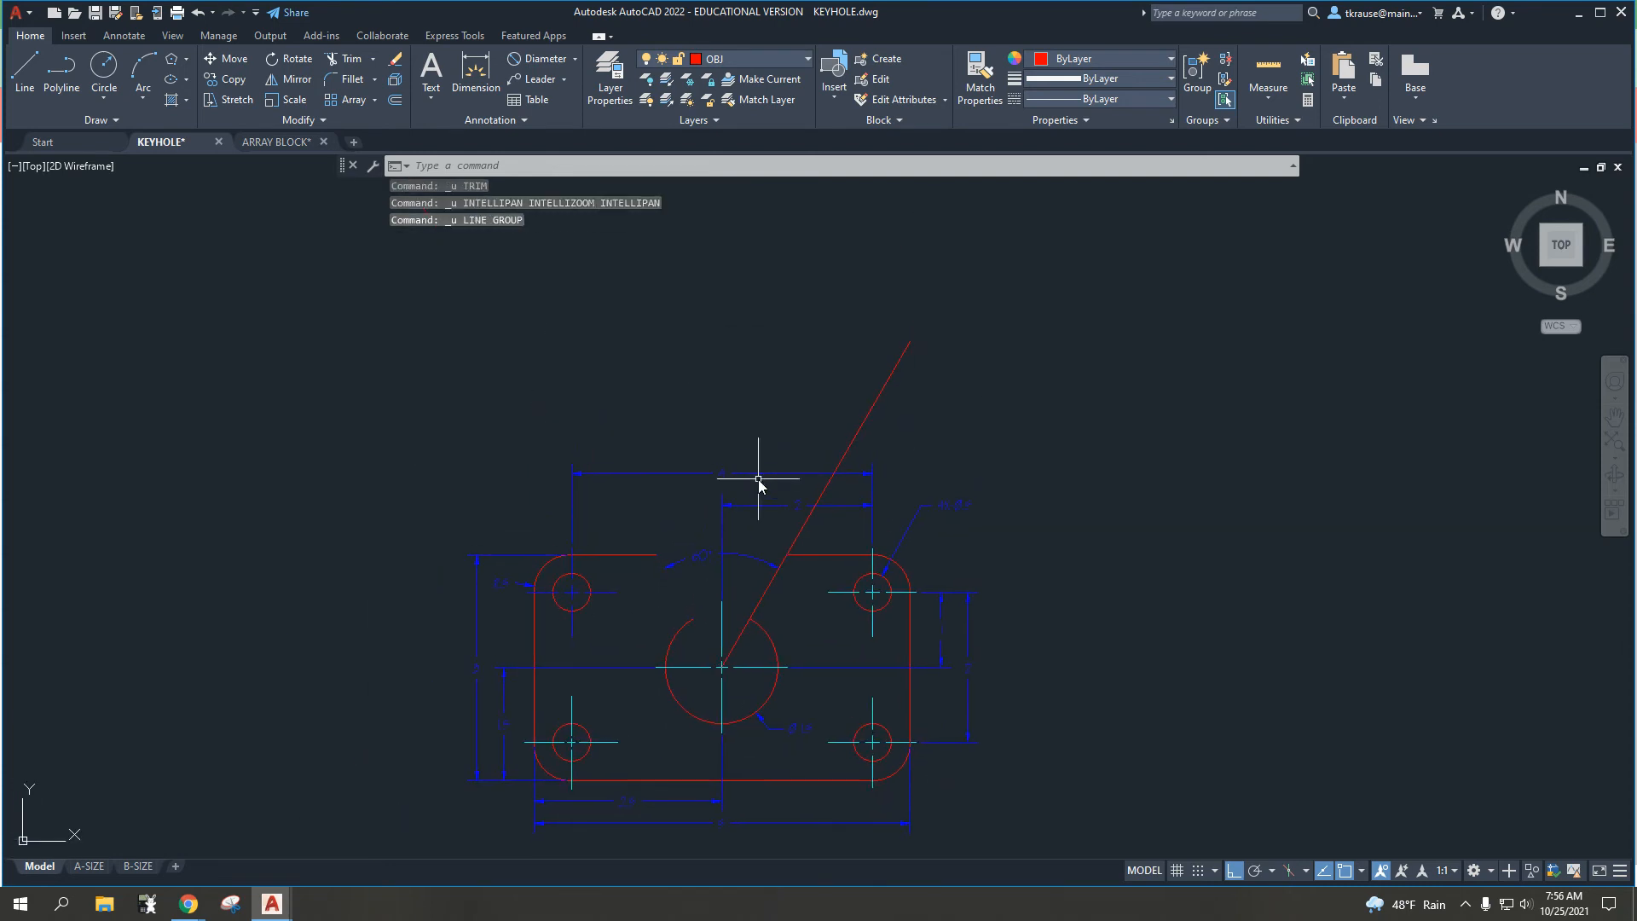
pyautogui.moveTo(757, 464); pyautogui.dragTo(784, 430, button='middle')
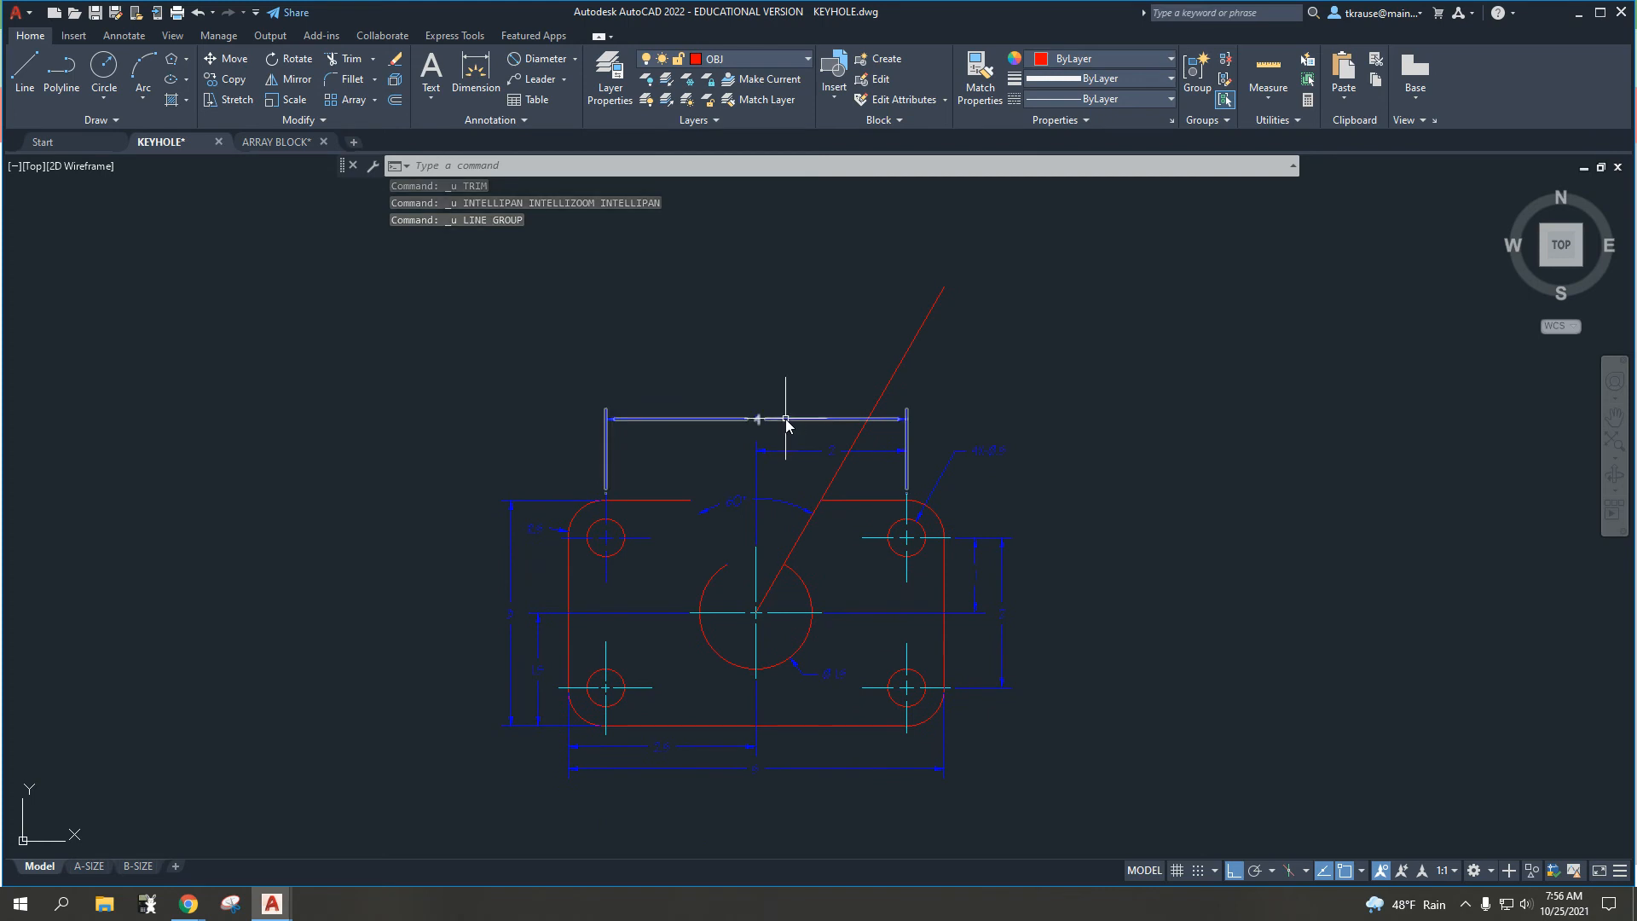
# Mirror the 60° line across the large circle's vertical centerline, keeping the source line
pyautogui.moveTo(786, 424)
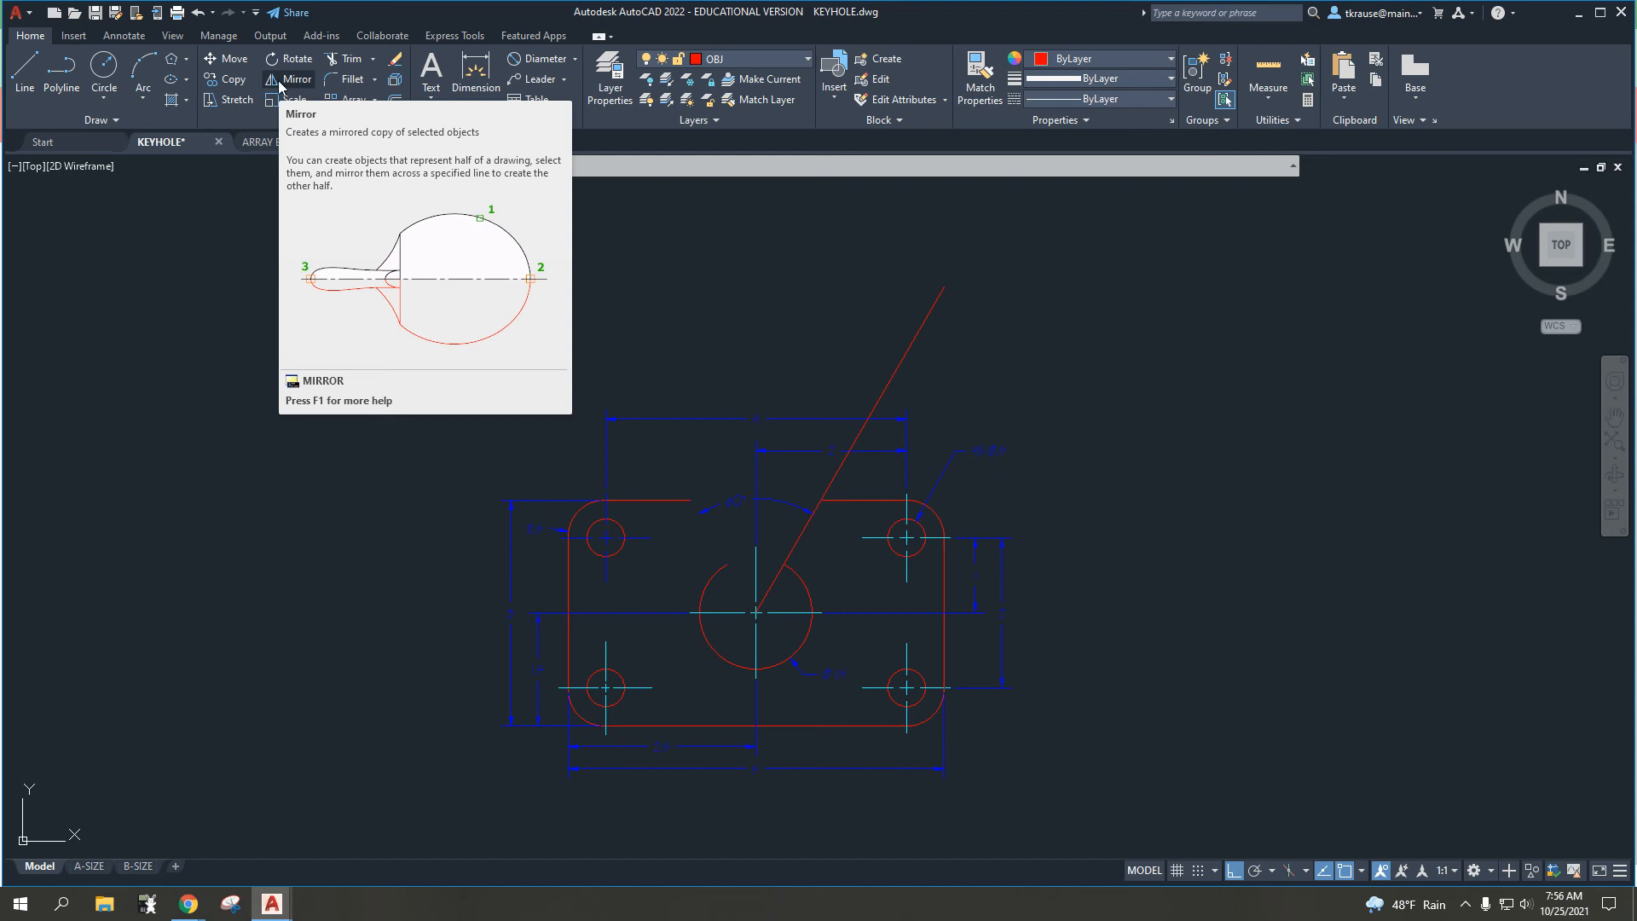
pyautogui.click(280, 80)
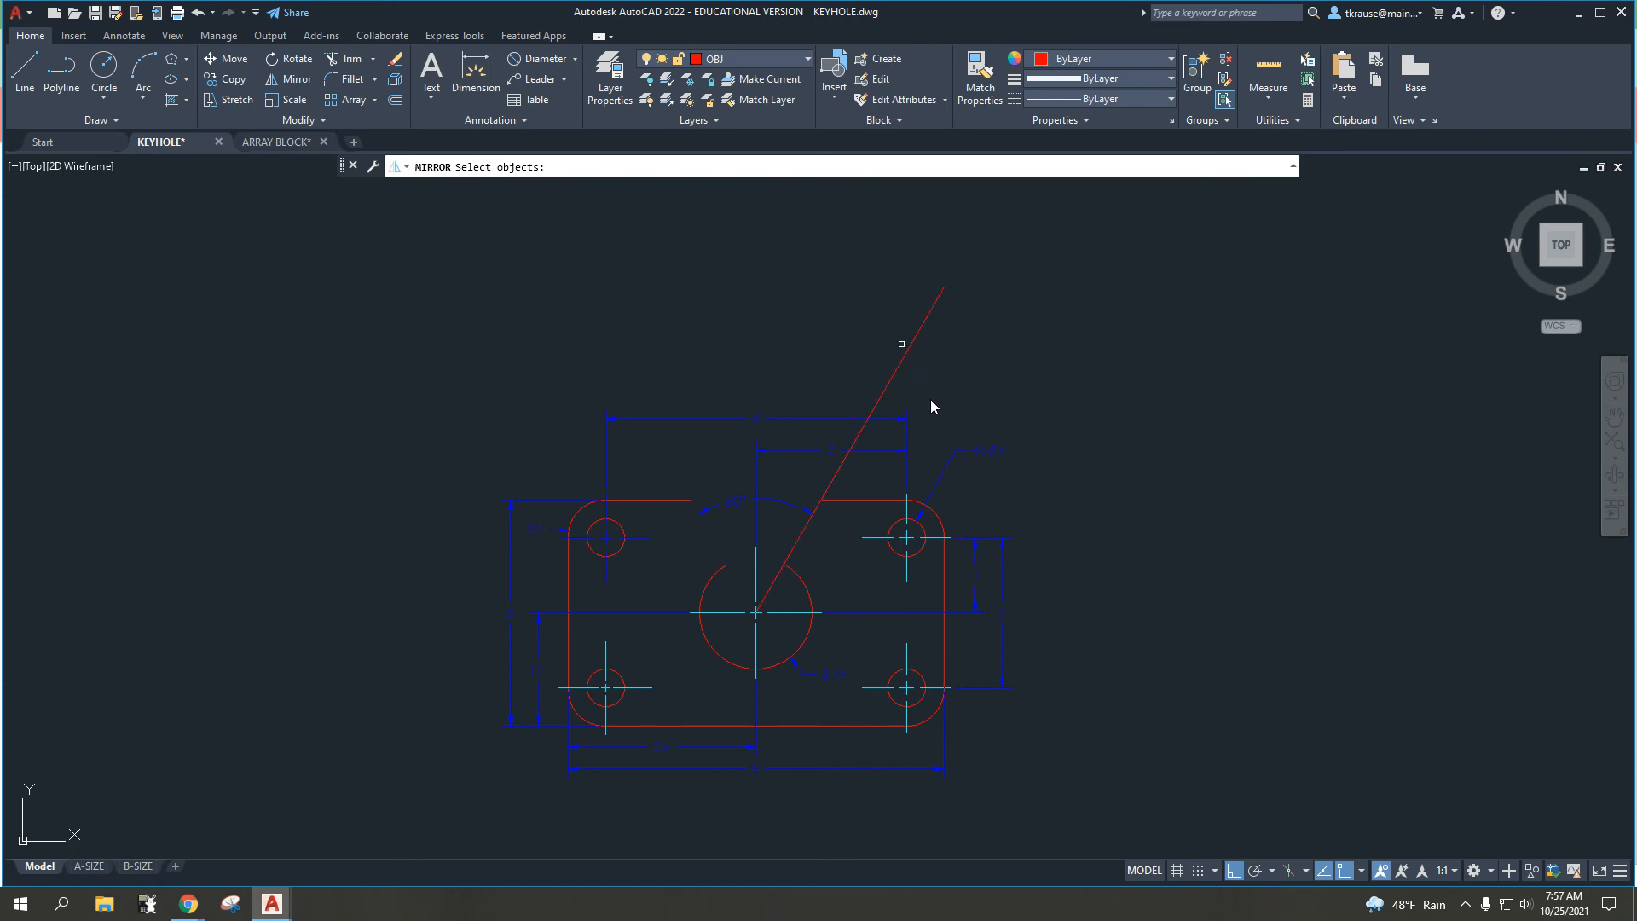
pyautogui.click(917, 338)
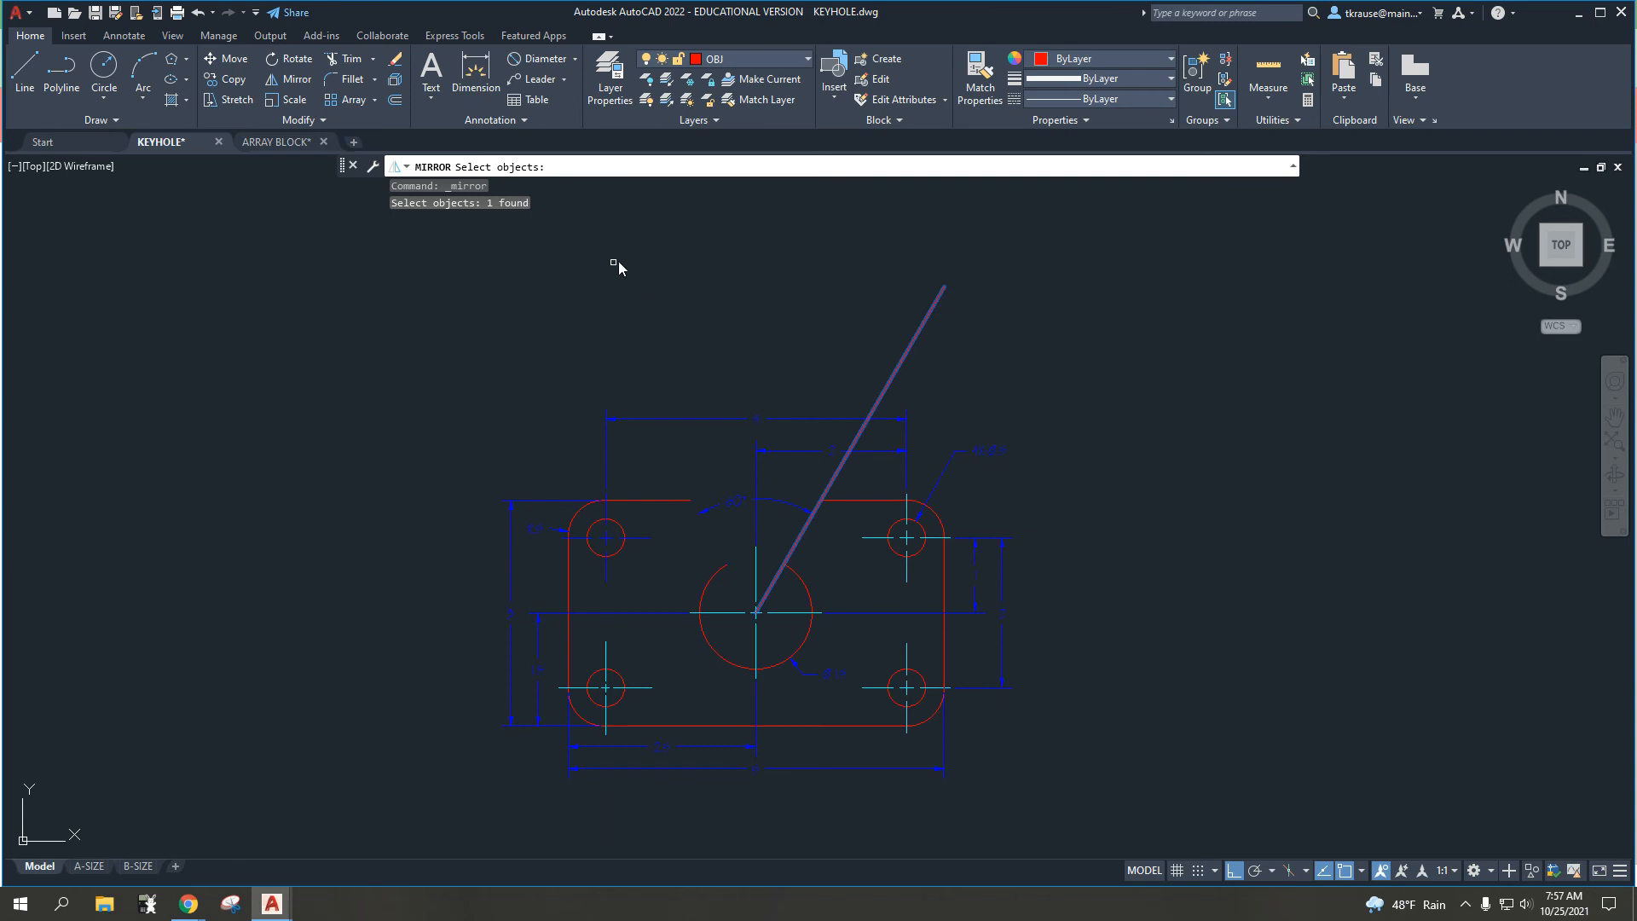
pyautogui.press('Return')
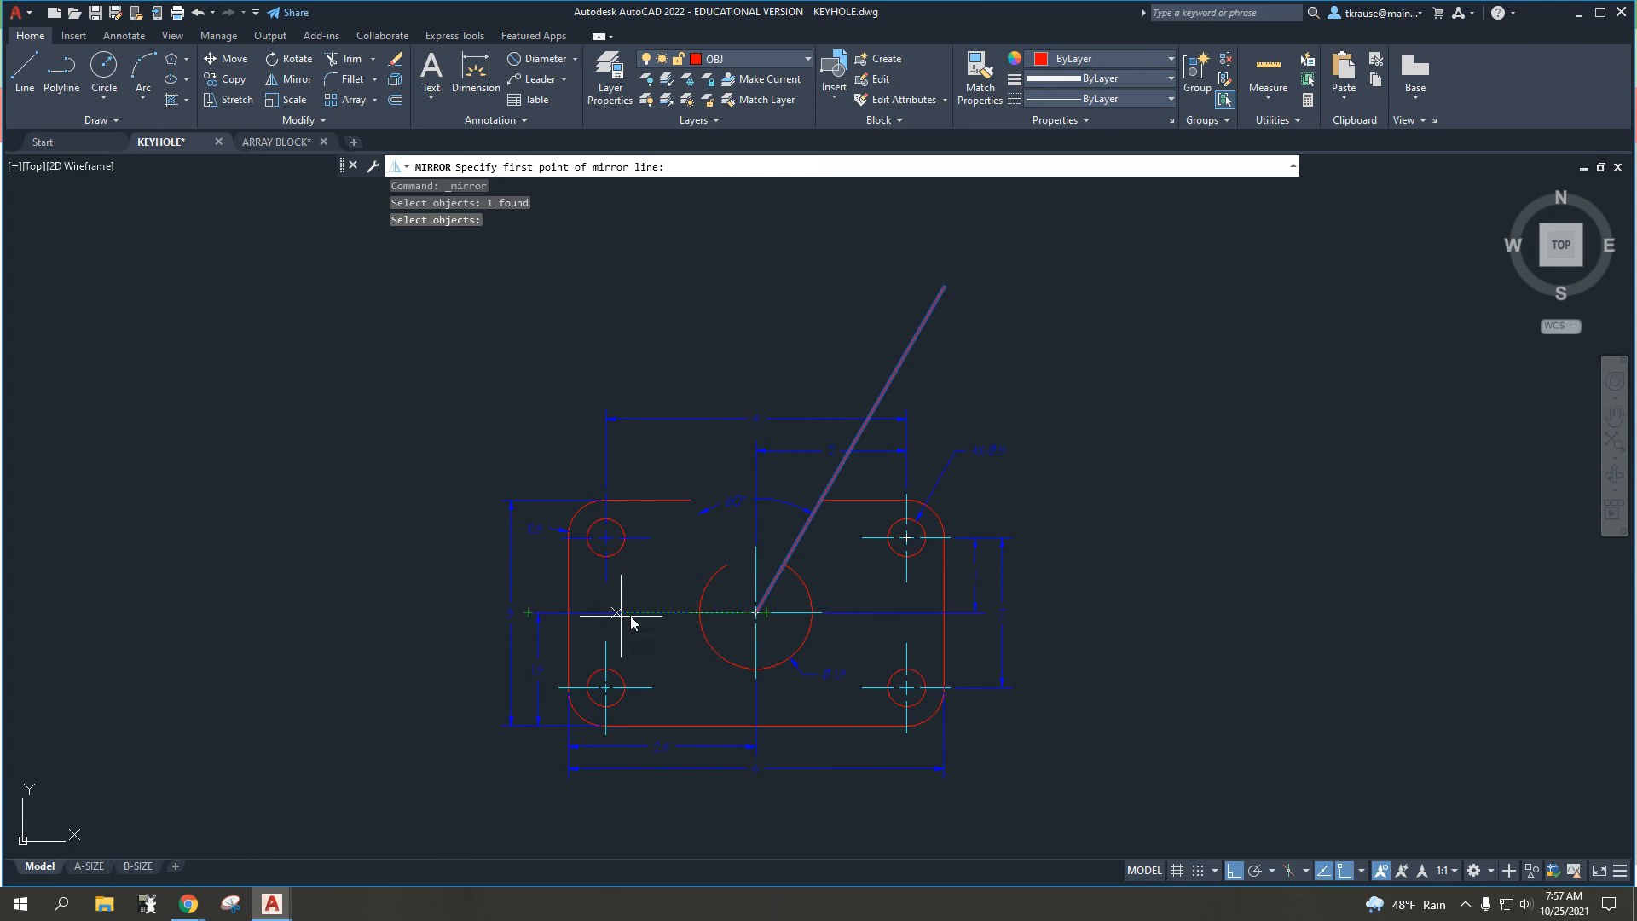
pyautogui.moveTo(799, 608); pyautogui.dragTo(764, 457, button='middle')
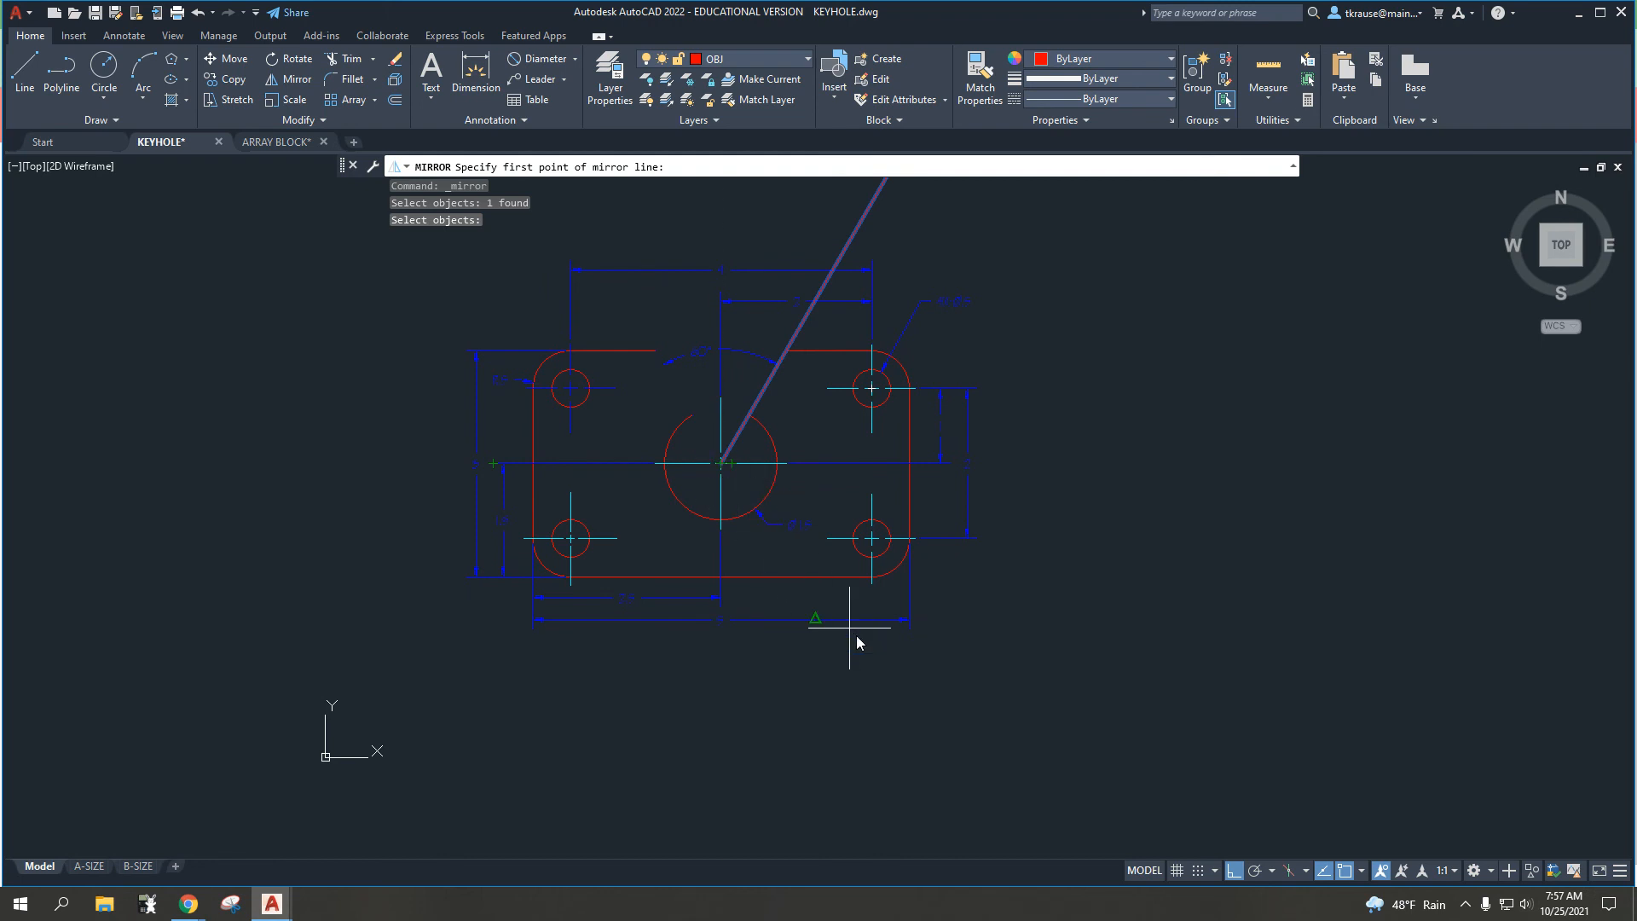
pyautogui.moveTo(732, 513); pyautogui.dragTo(759, 626, button='middle')
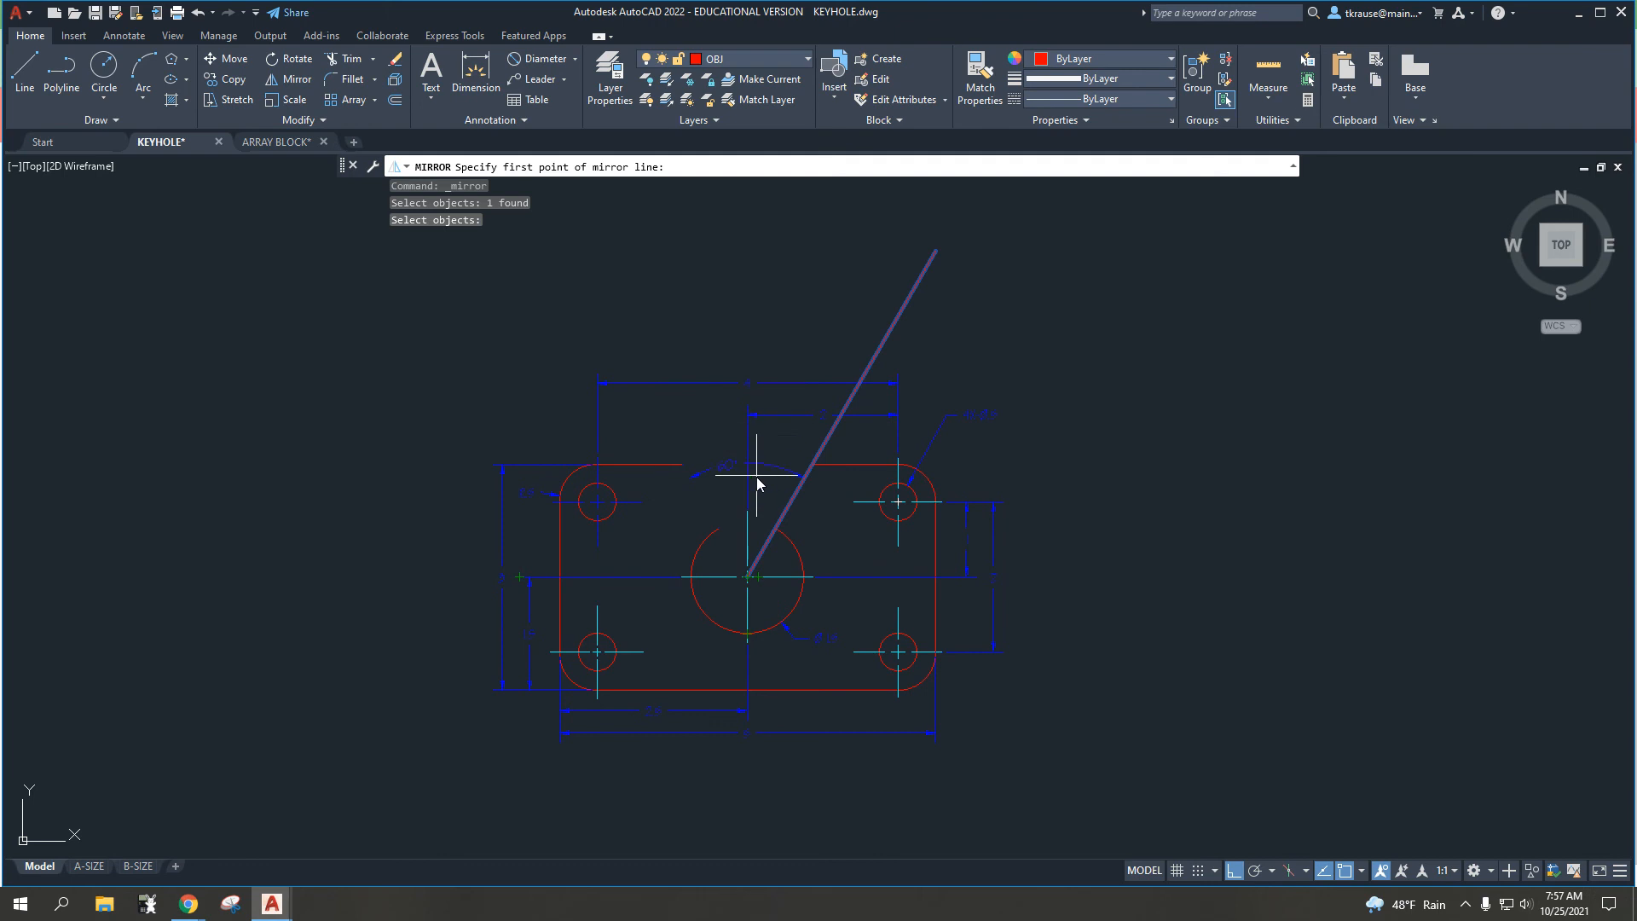
pyautogui.click(749, 644)
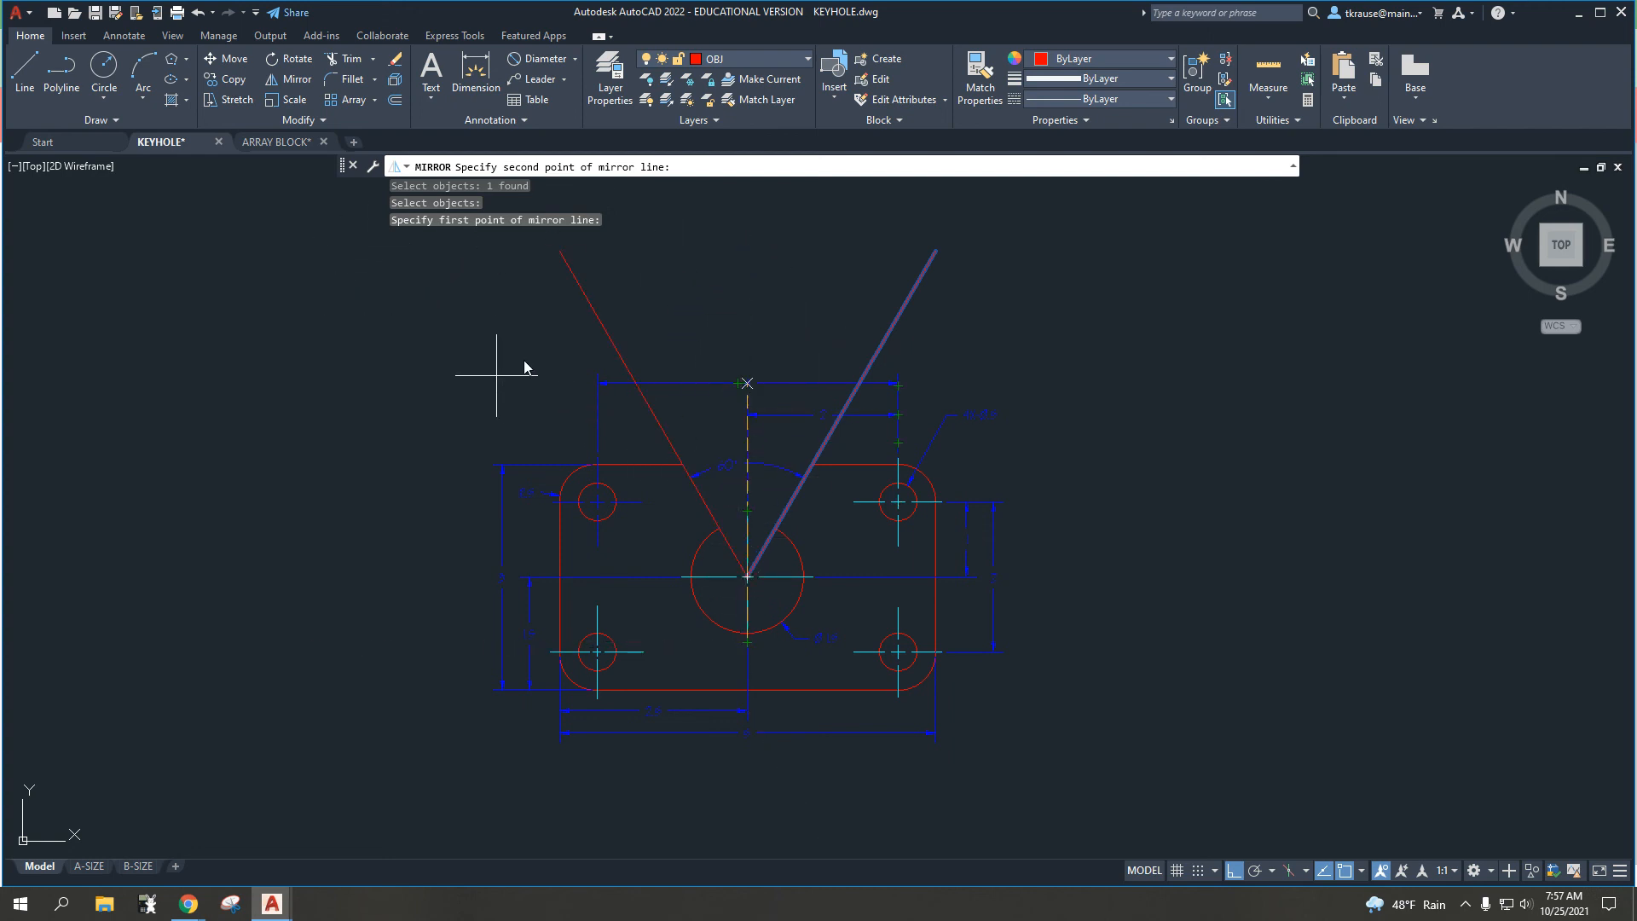
pyautogui.click(748, 511)
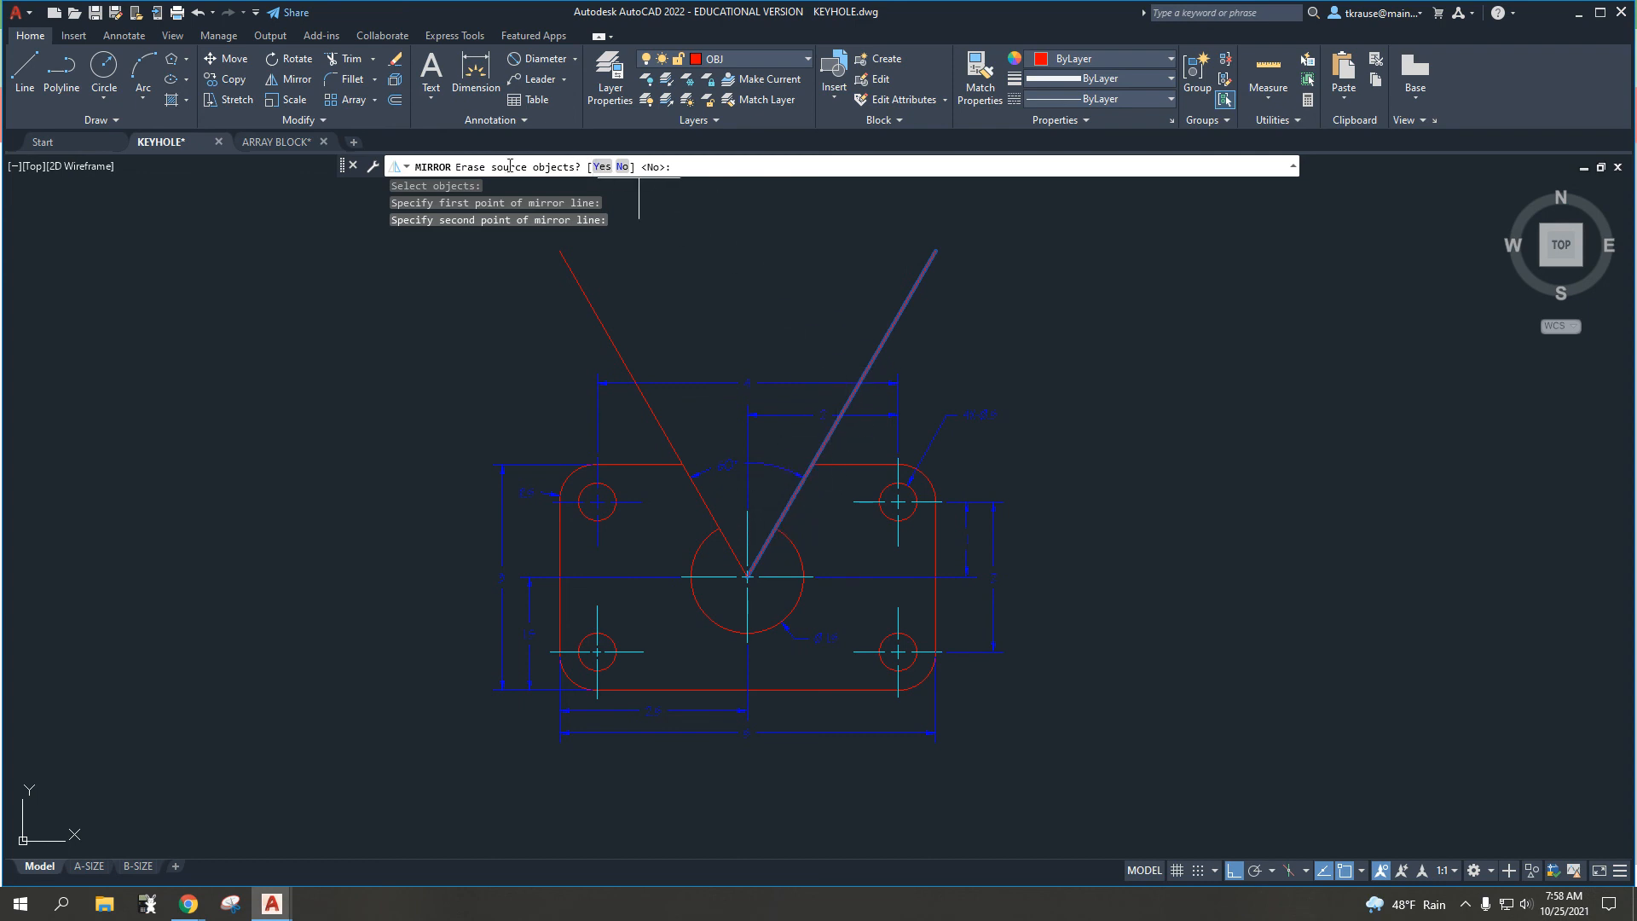
pyautogui.click(622, 167)
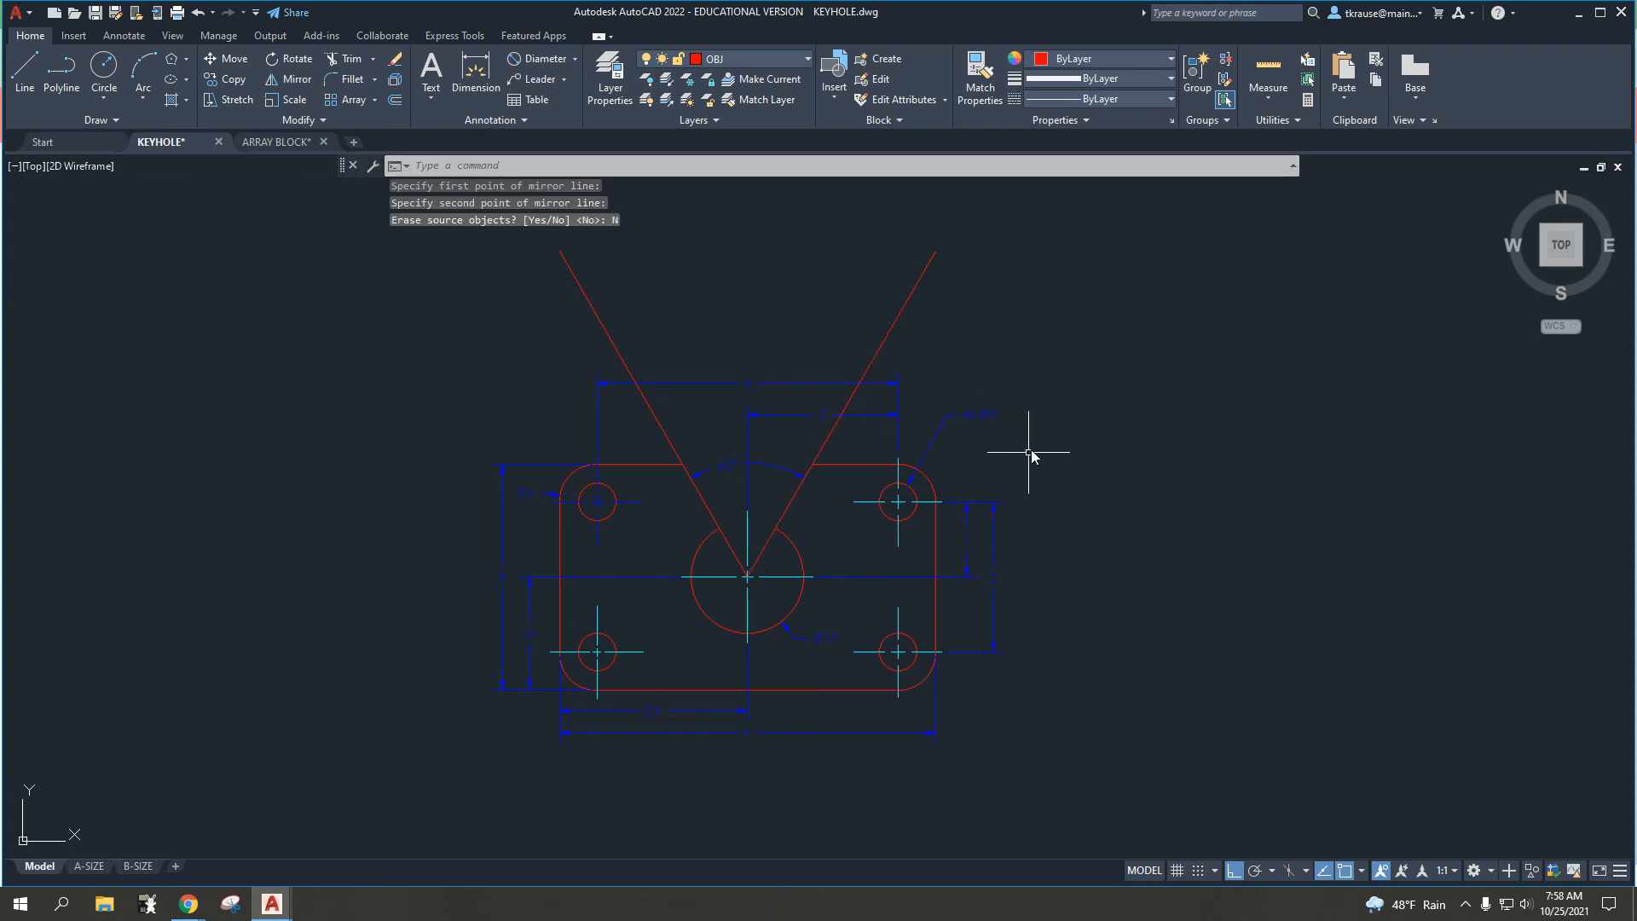
pyautogui.press('Escape')
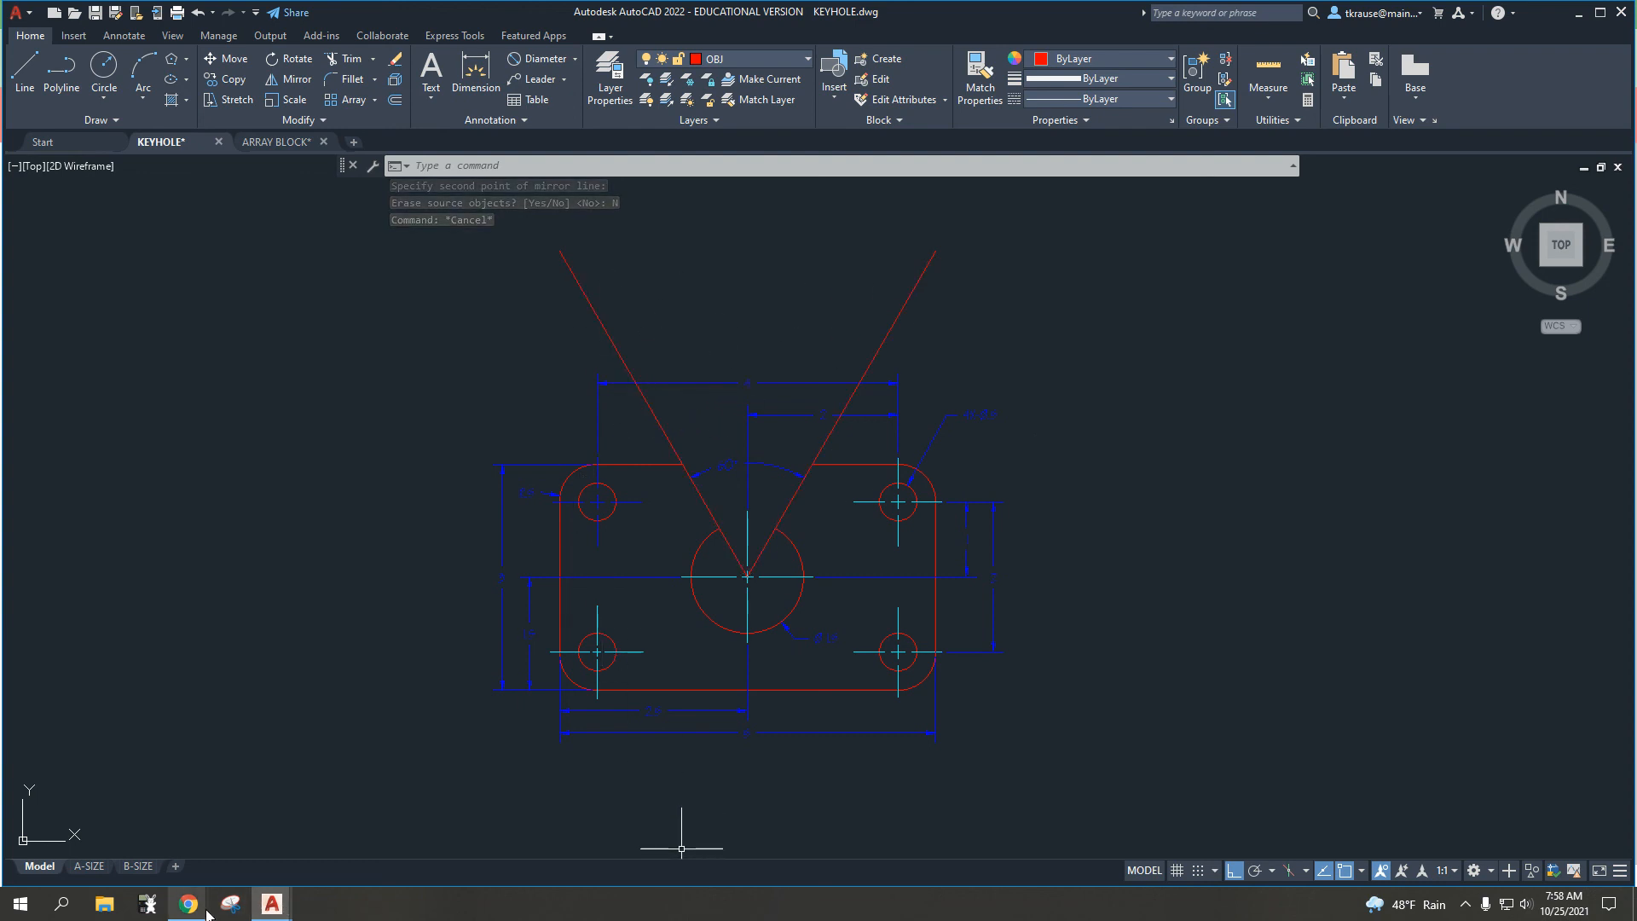
pyautogui.moveTo(189, 904)
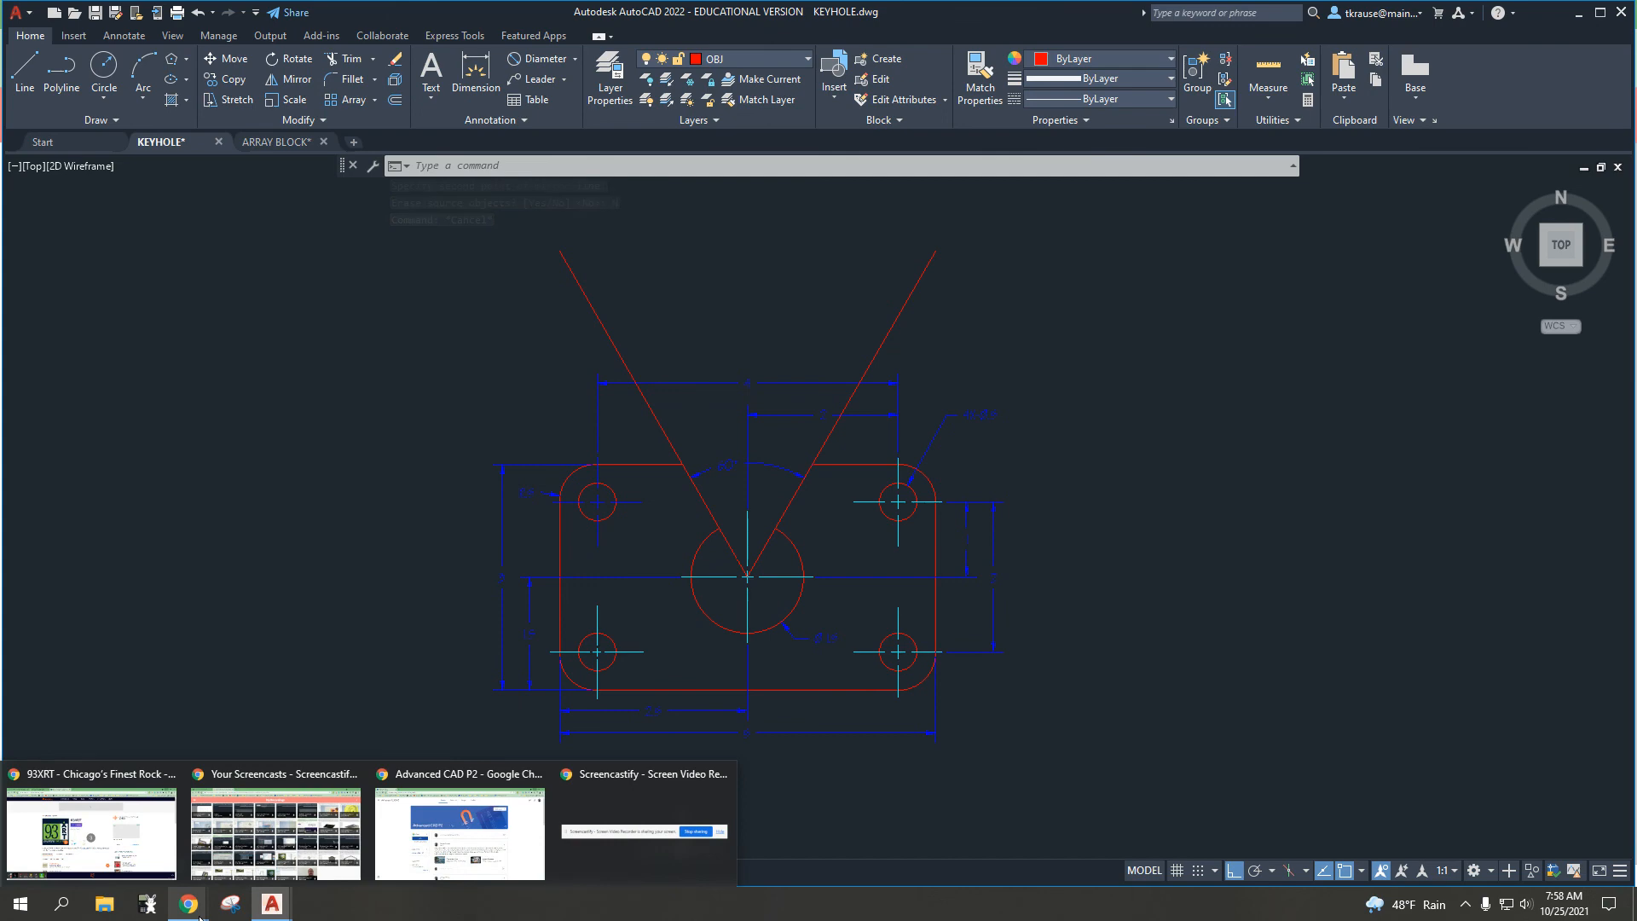
pyautogui.click(678, 838)
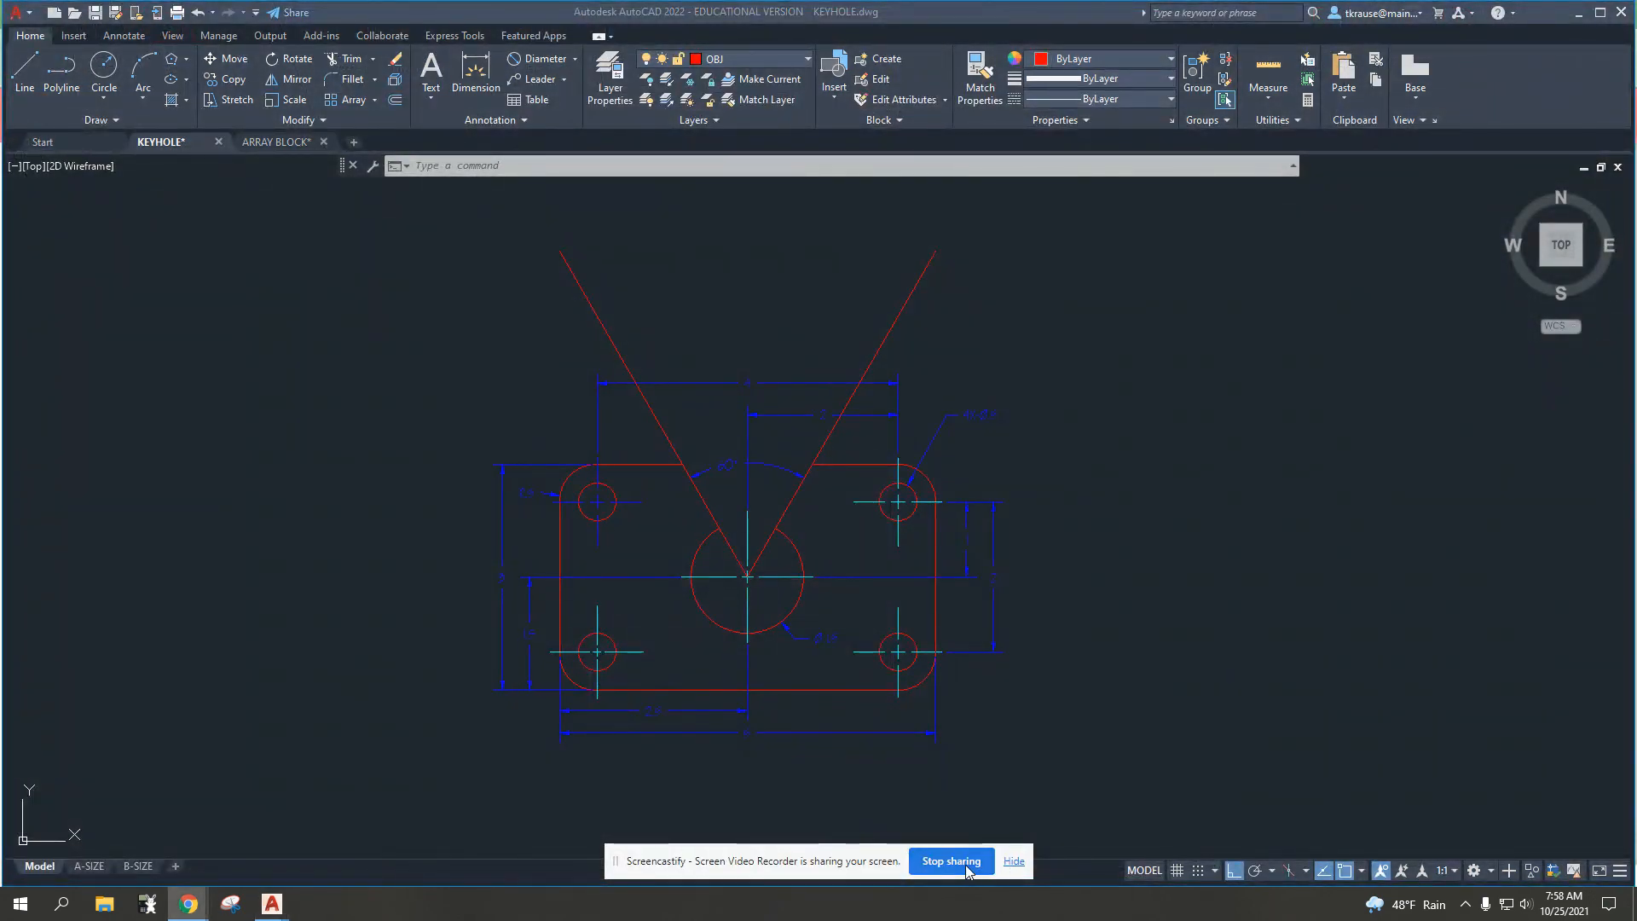